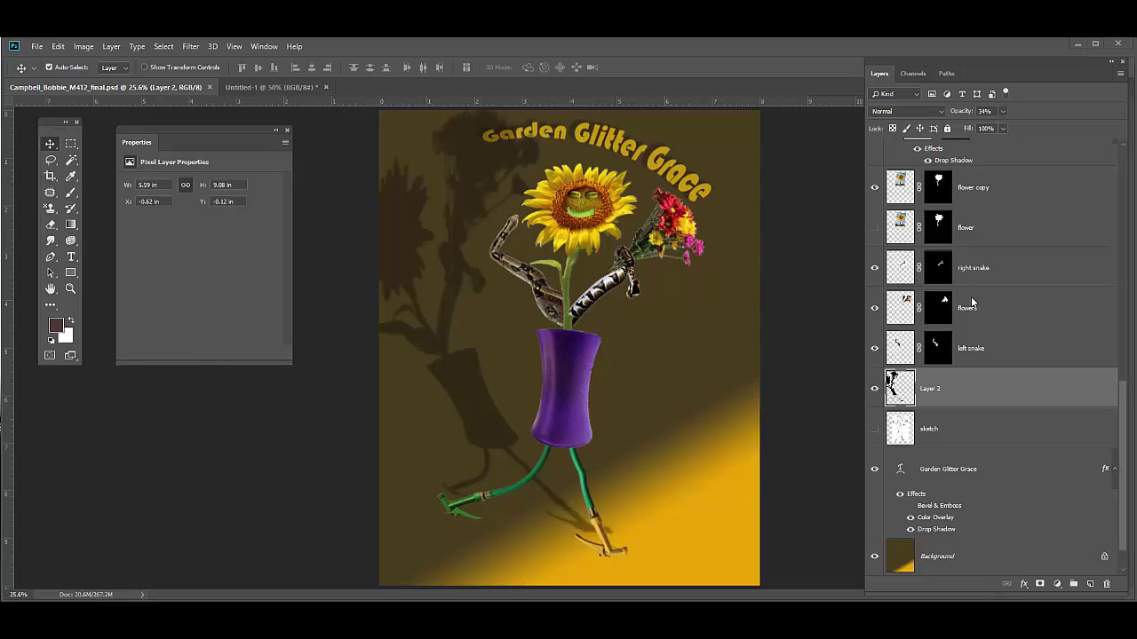
Examine the poster's layer stack and saved channels, and look at the brick texture document.
scroll(888, 382, up, 4)
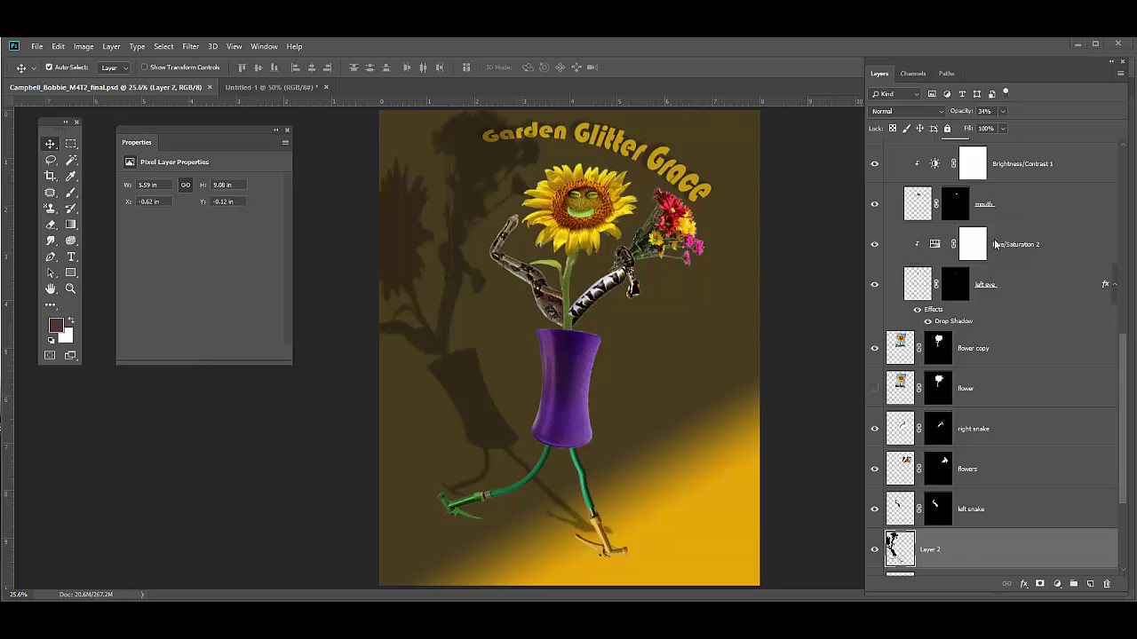
scroll(985, 266, up, 4)
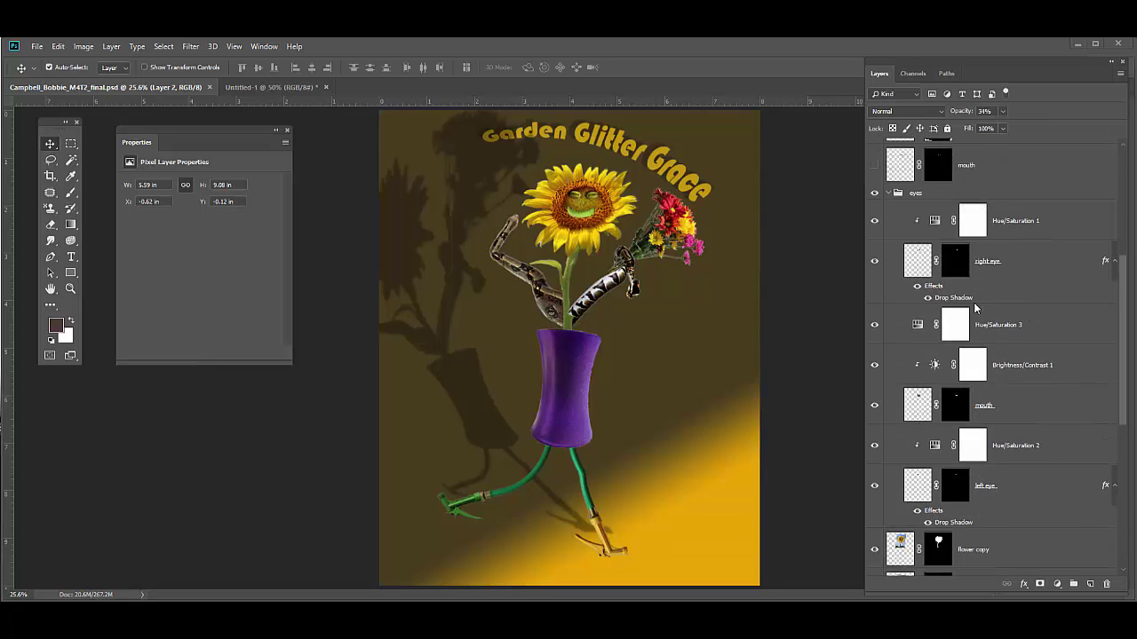
scroll(975, 306, up, 5)
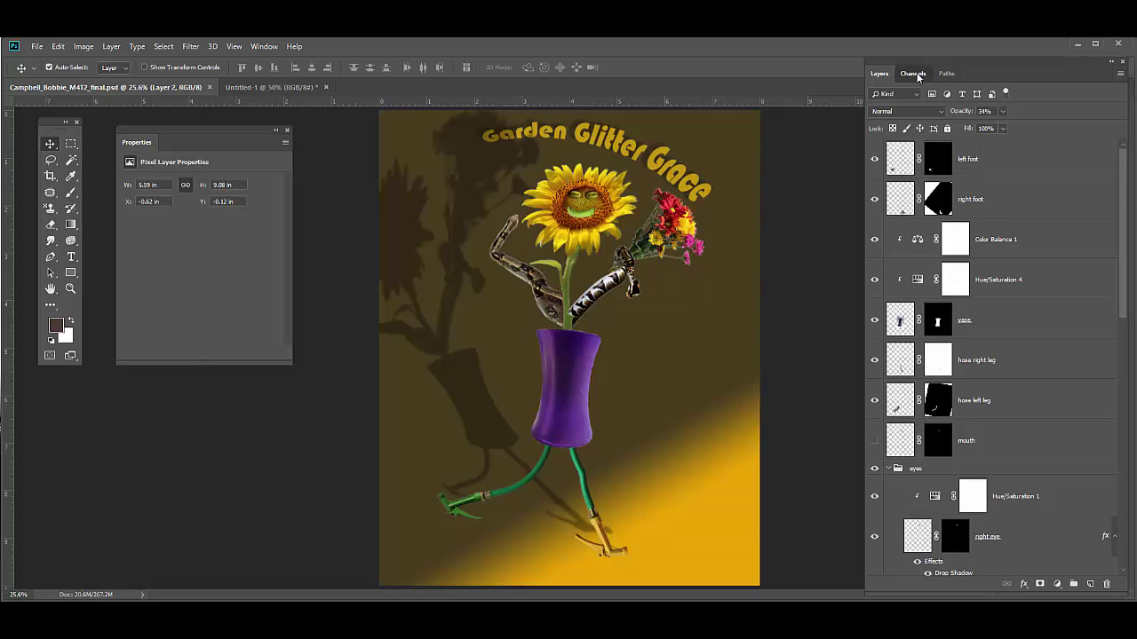
click(915, 74)
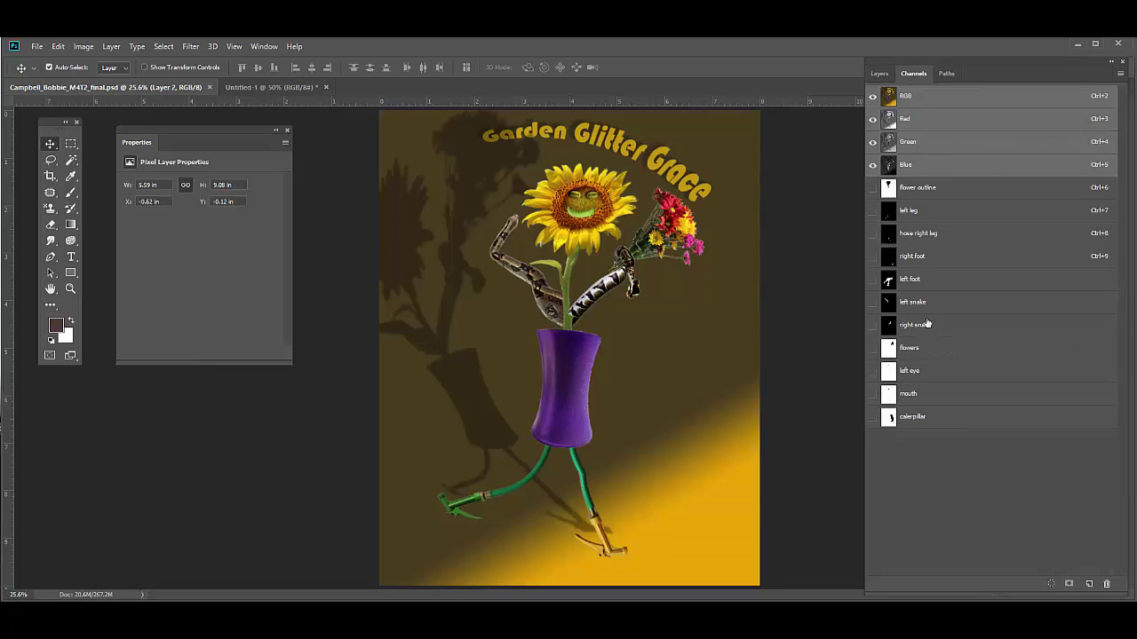
click(877, 75)
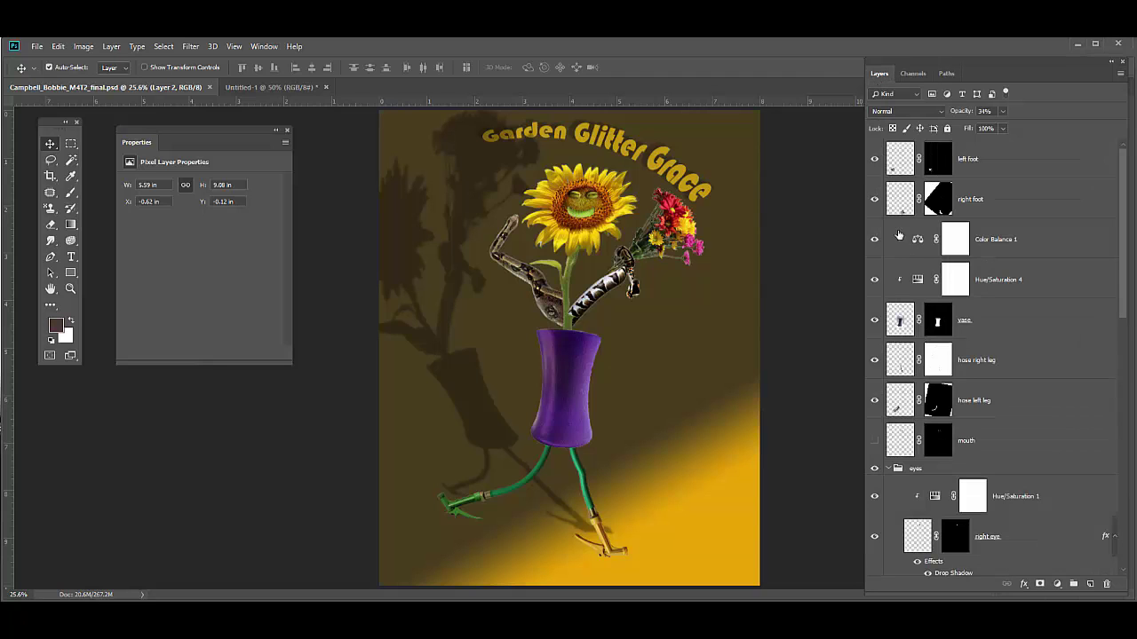
scroll(920, 295, down, 5)
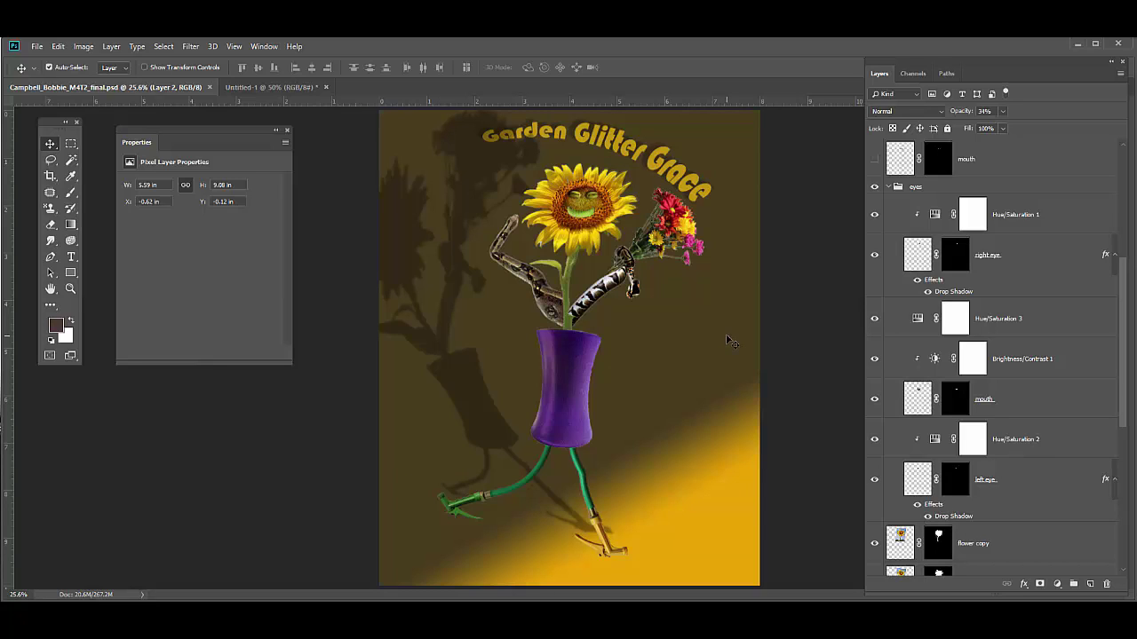
click(245, 89)
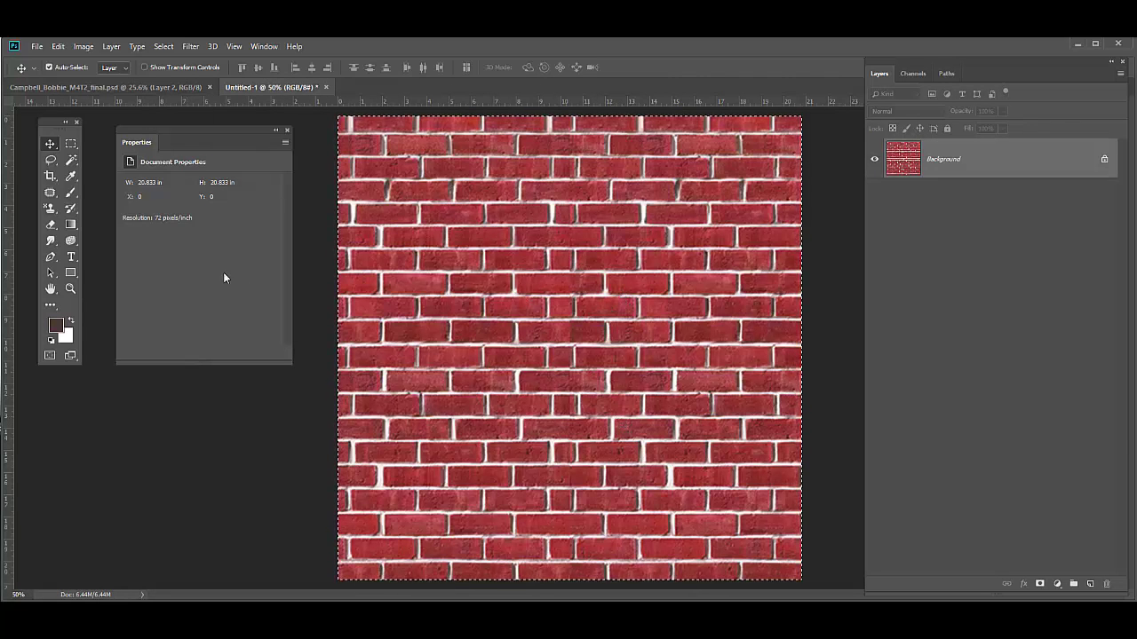
click(107, 86)
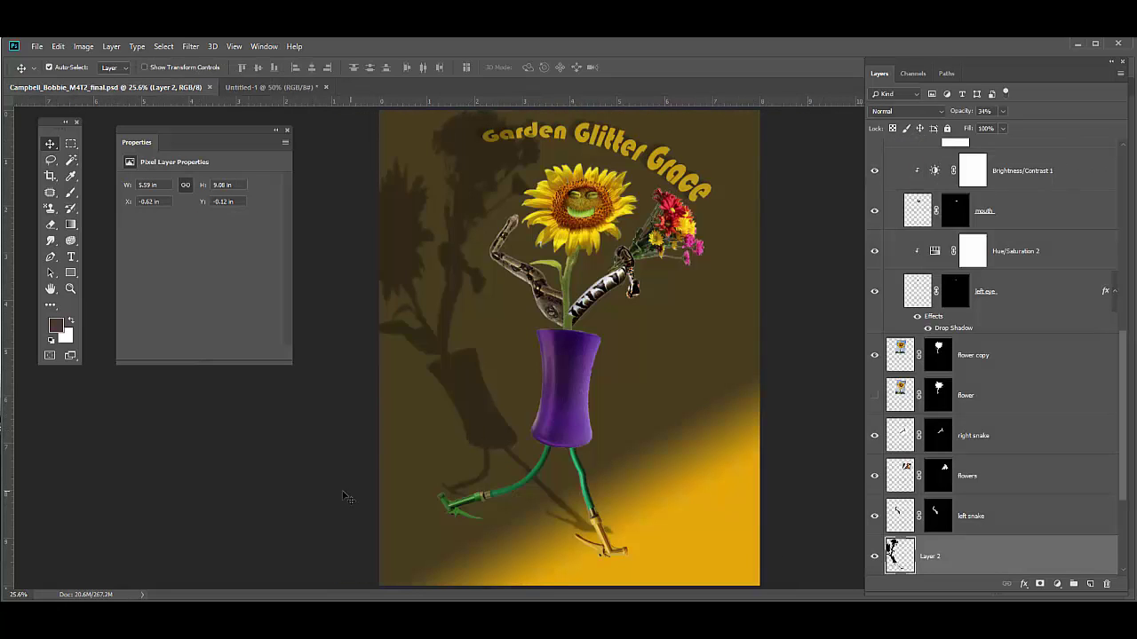
Copy the brick texture from the Untitled-1 document into the centre of the flower poster as a new layer.
click(262, 88)
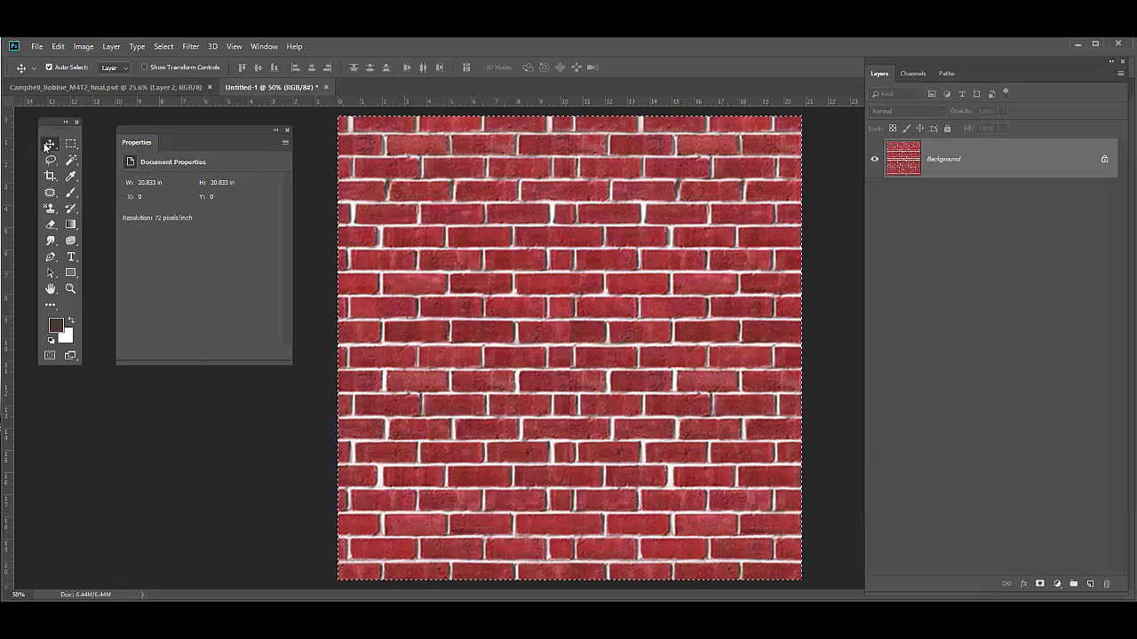
drag(395, 202, 565, 351)
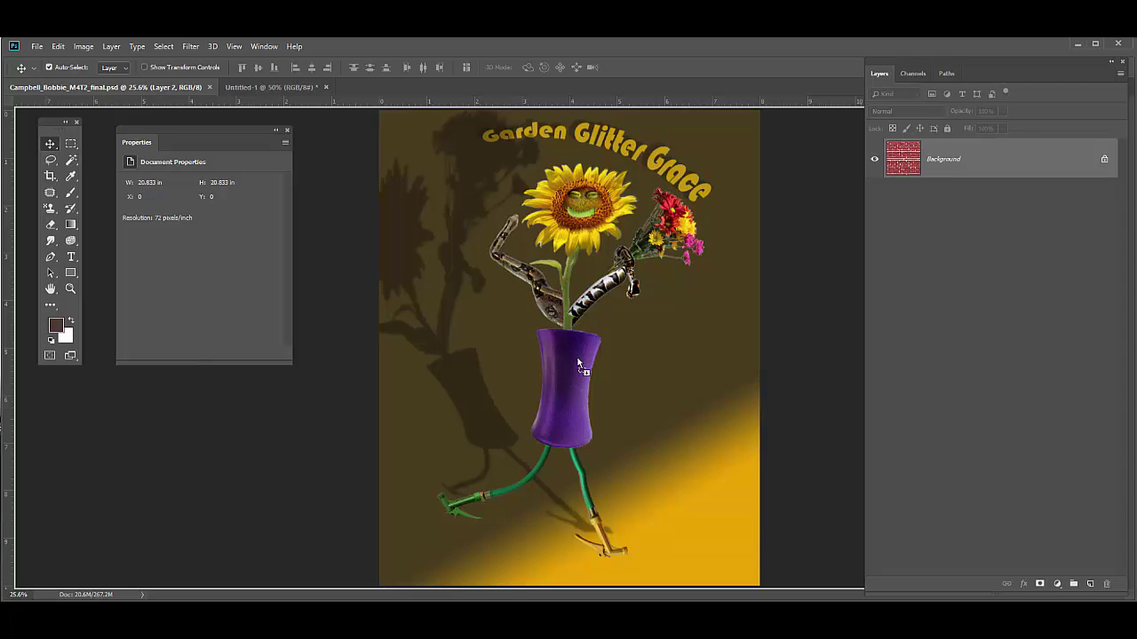
drag(578, 364, 579, 363)
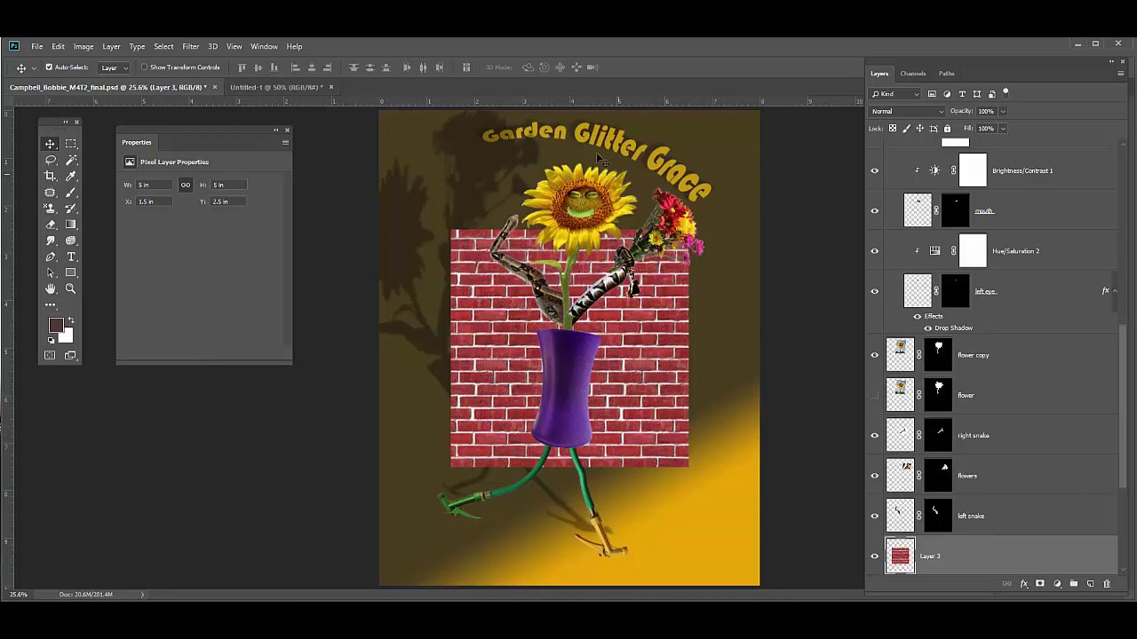
click(286, 87)
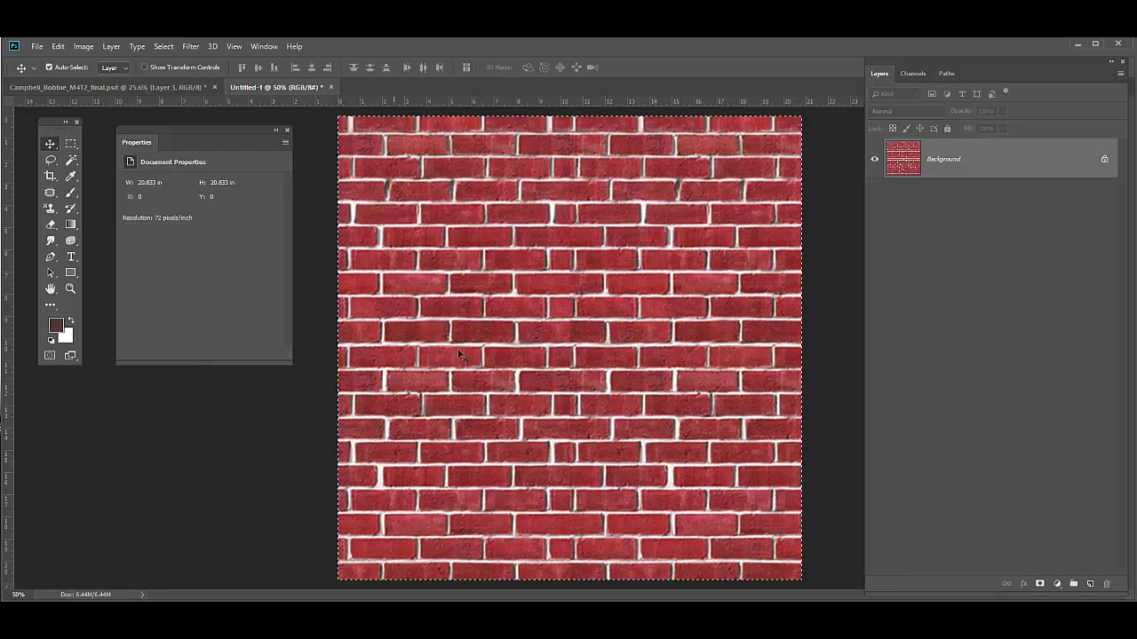
click(165, 85)
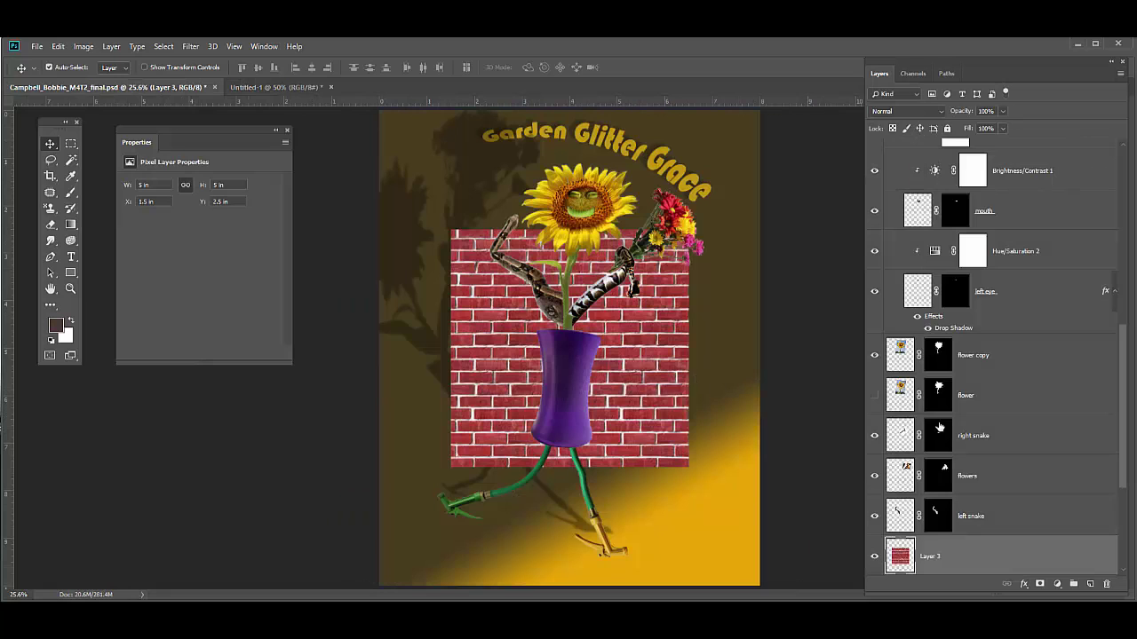
Identify the figure's shadow layer by toggling its visibility, and set its blend mode to Multiply.
scroll(940, 432, down, 3)
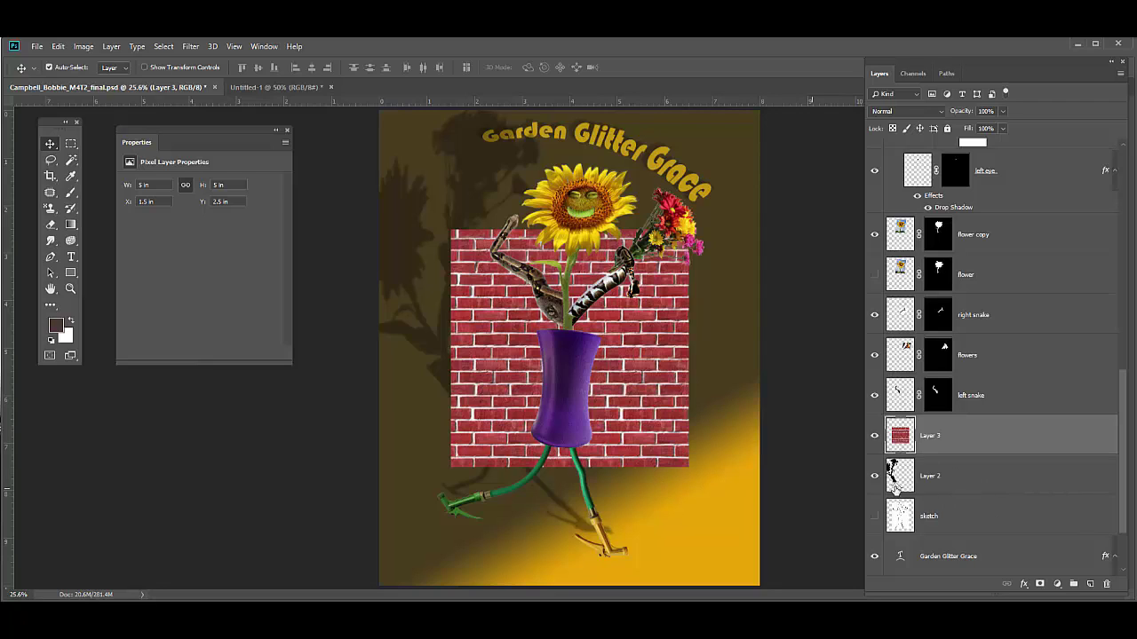
click(874, 476)
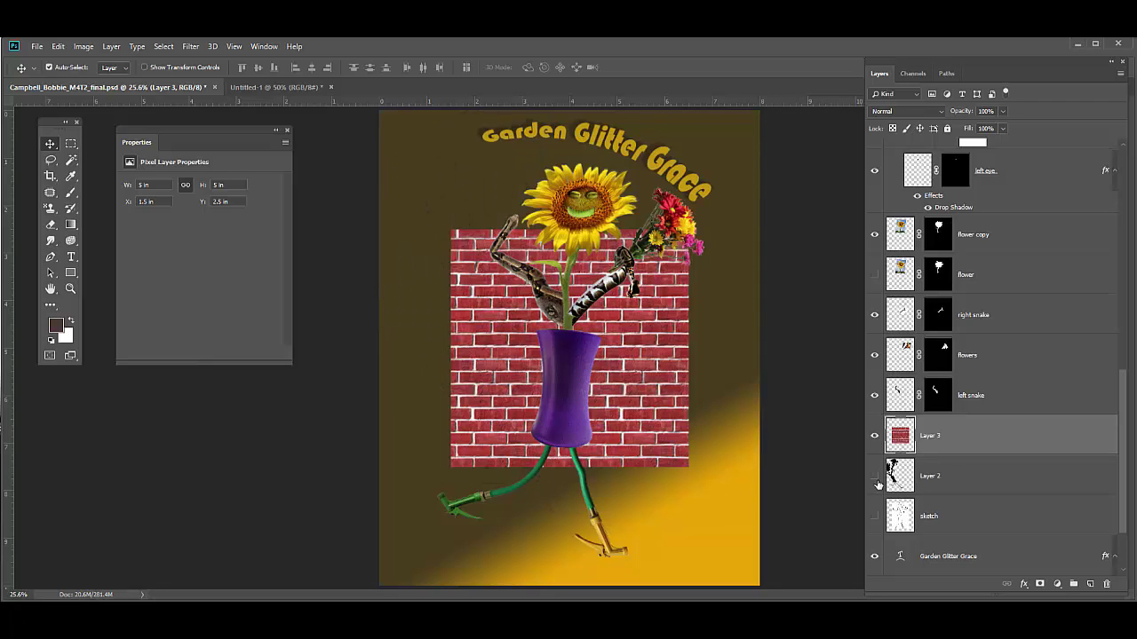
click(874, 476)
click(963, 479)
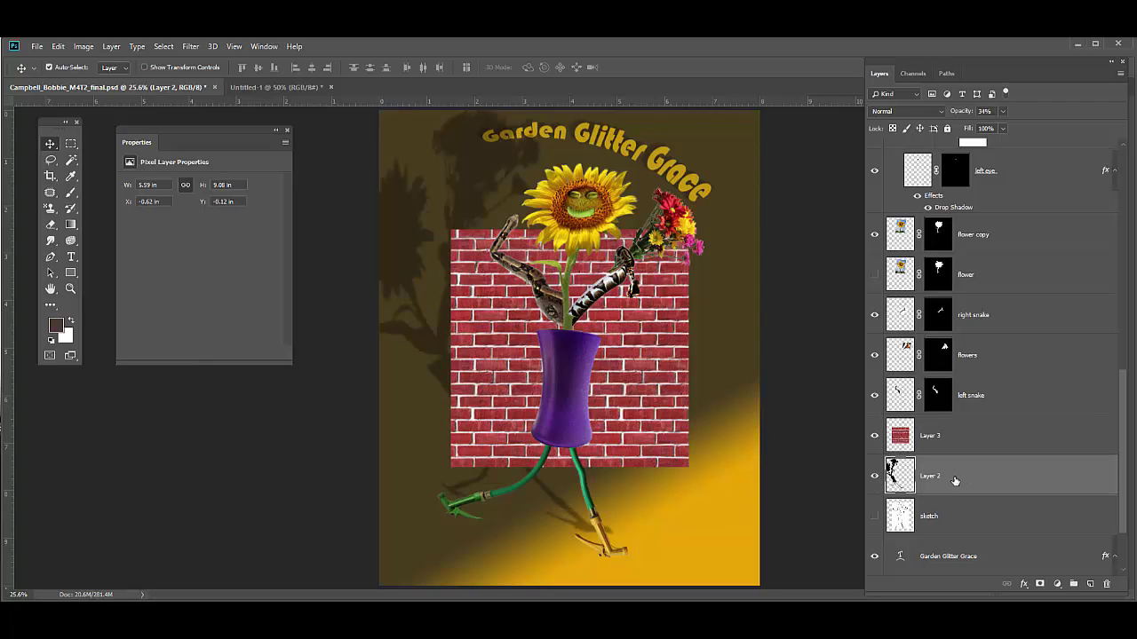
click(873, 480)
click(873, 480)
click(938, 110)
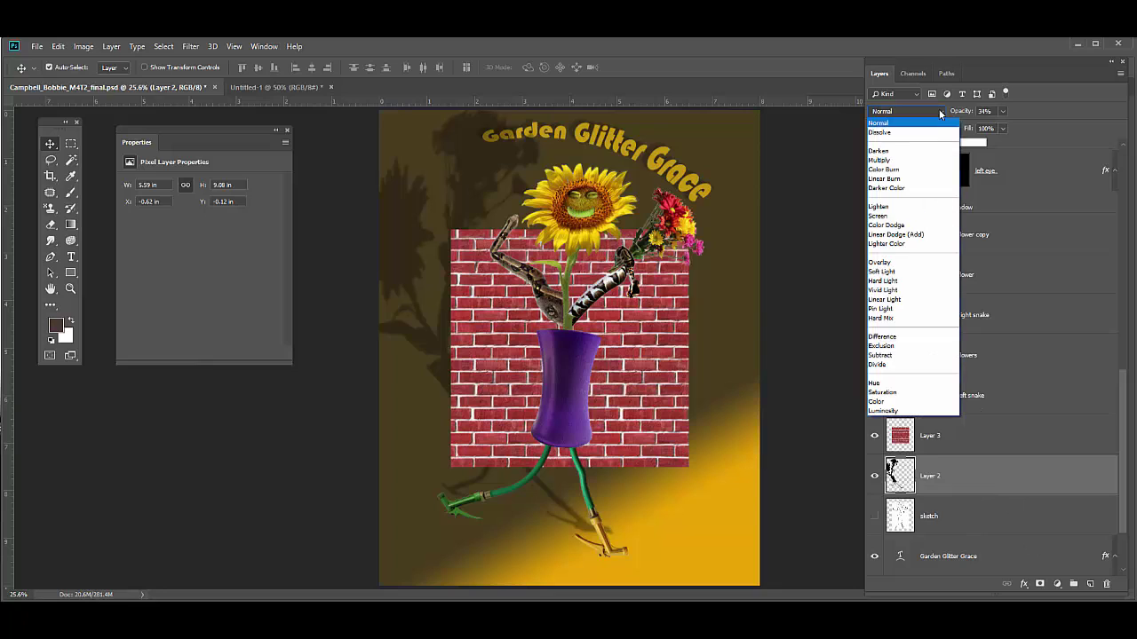
click(911, 161)
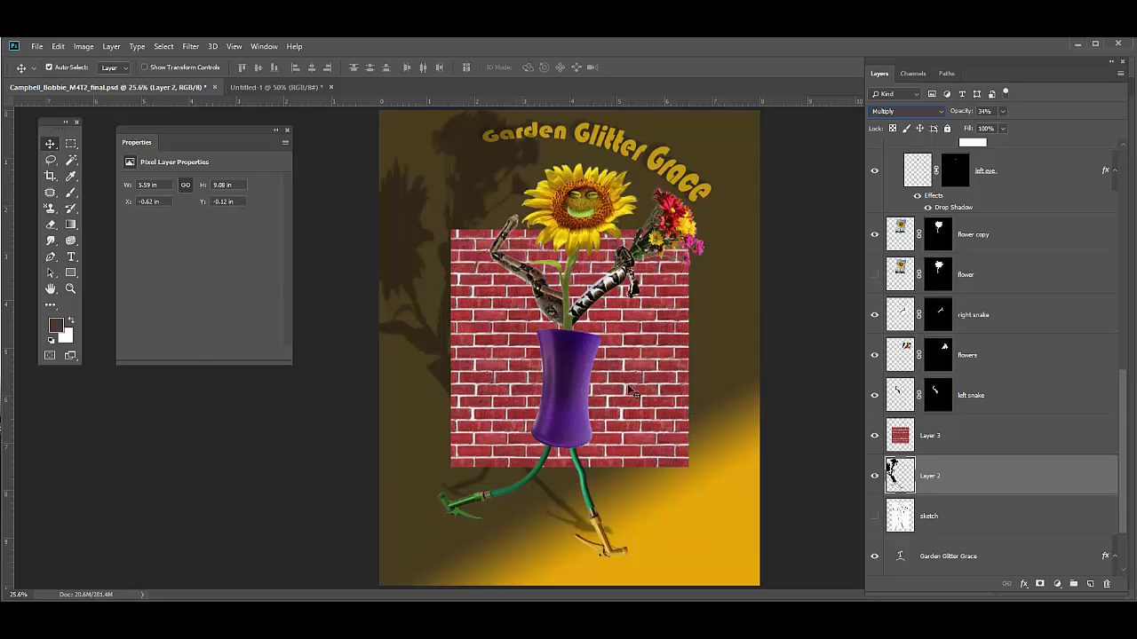
Scale the brick layer to 160.60% and move it down to the poster's lower edge, with its Y position at 7.75 in.
click(644, 334)
key(ctrl+t)
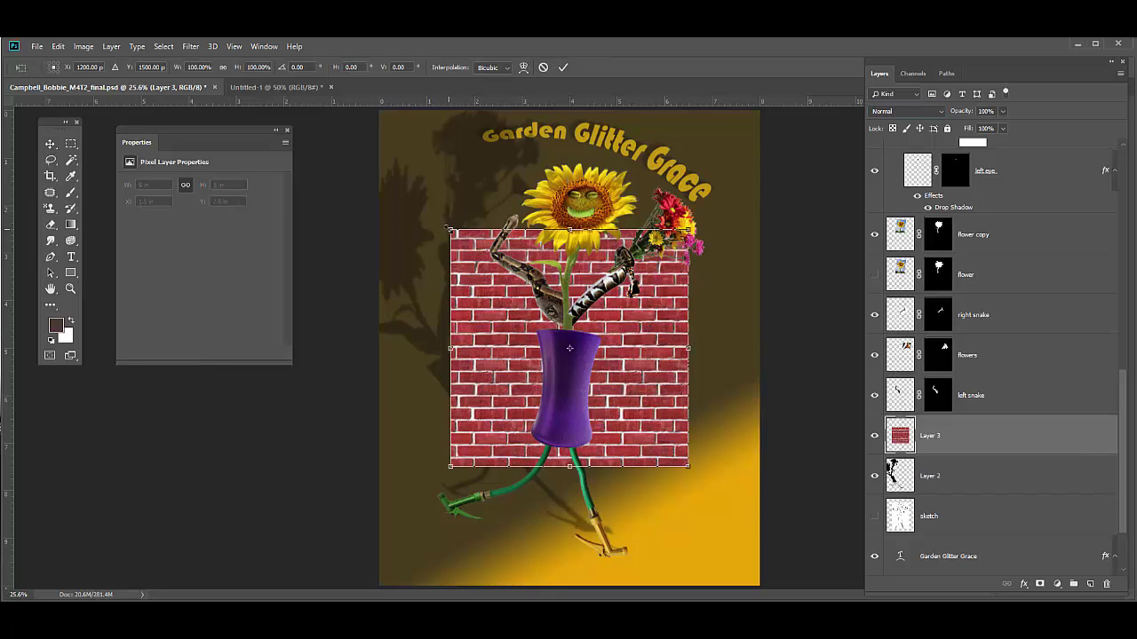
drag(451, 229, 321, 211)
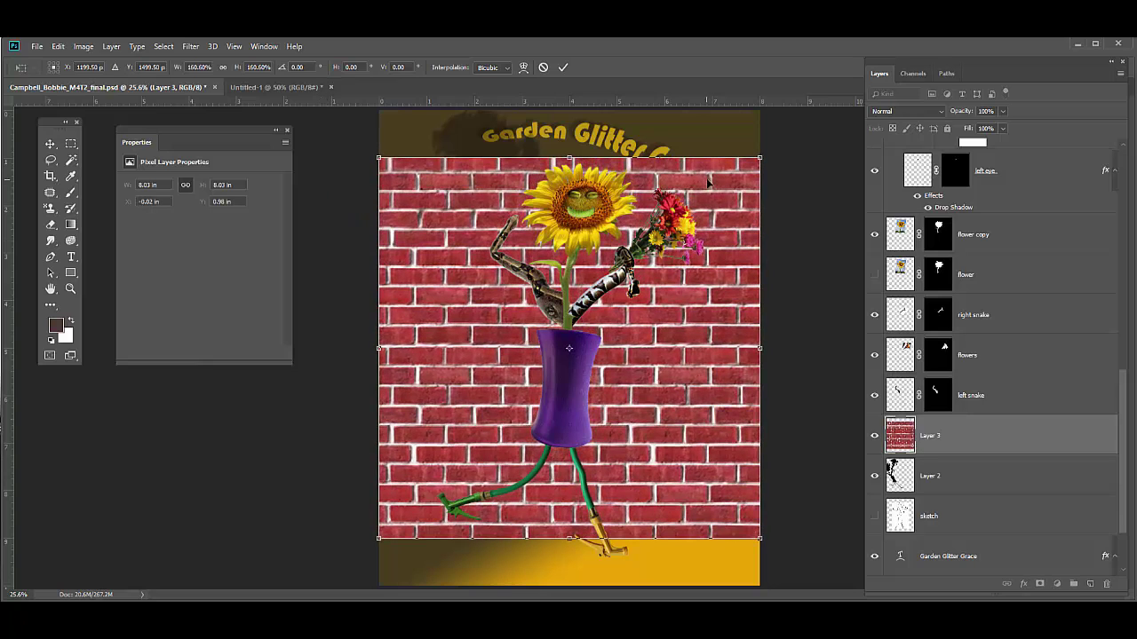
drag(710, 181, 708, 508)
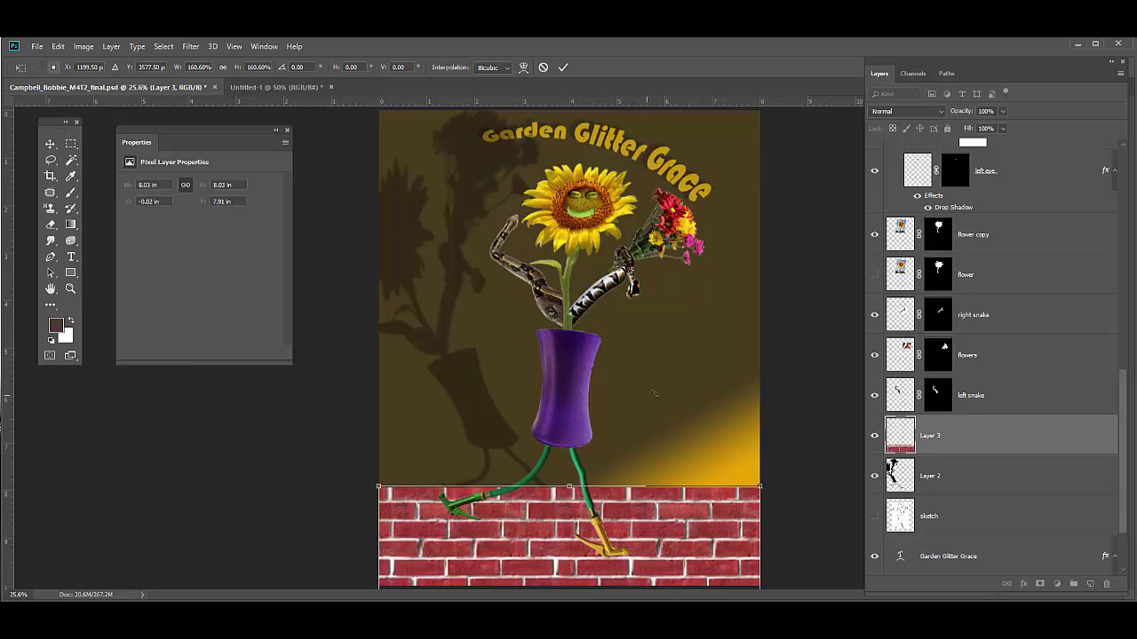
mouse_move(693, 526)
mouse_down()
mouse_move(697, 503)
mouse_move(695, 530)
mouse_move(697, 518)
mouse_up()
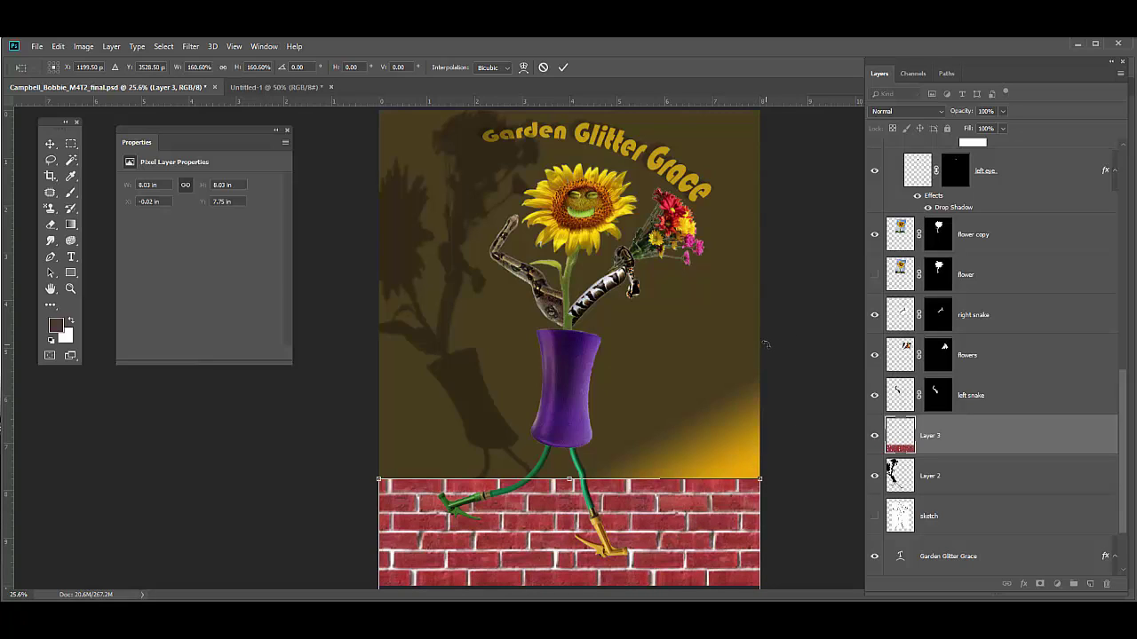
key(Return)
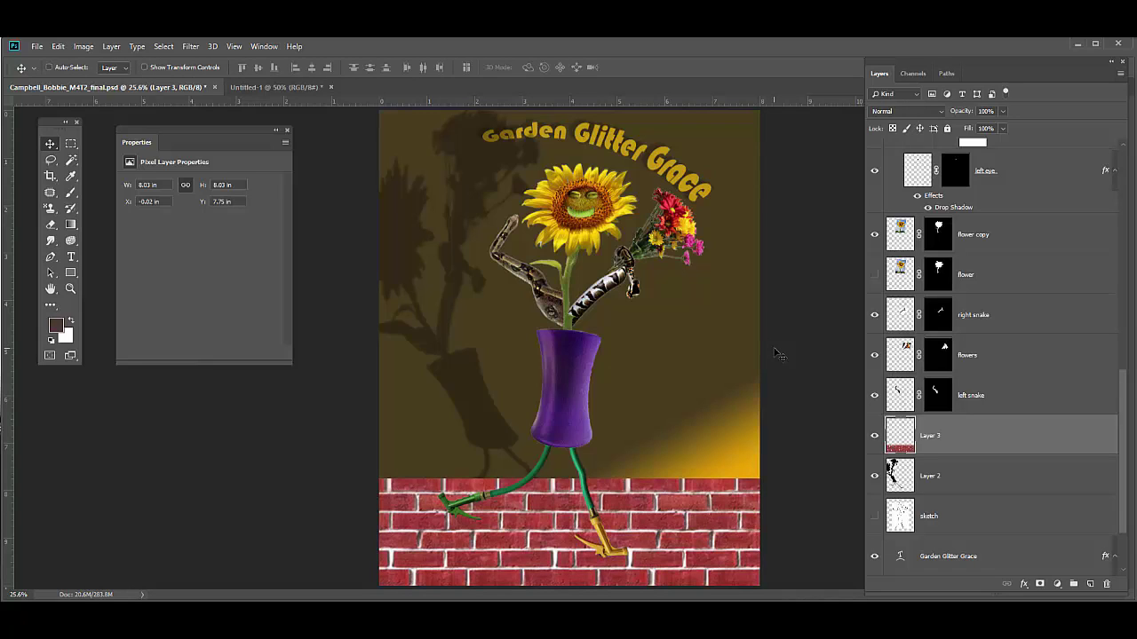
Crop away the part of the brick layer that extends beyond the canvas, using a selection of the whole canvas.
key(ctrl+t)
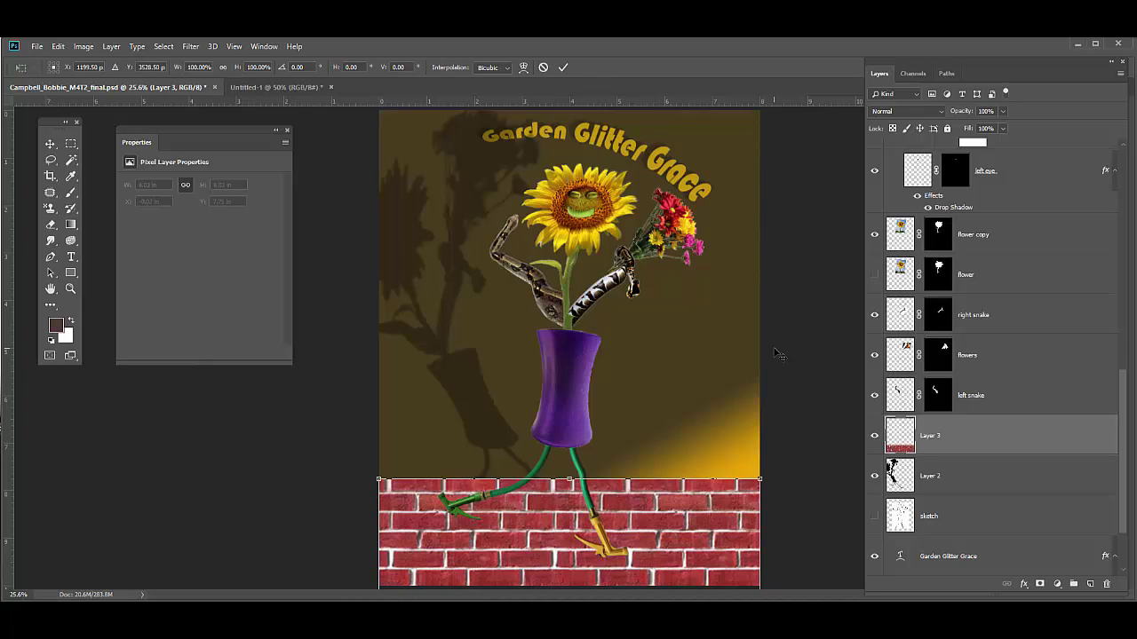
key(ctrl+0)
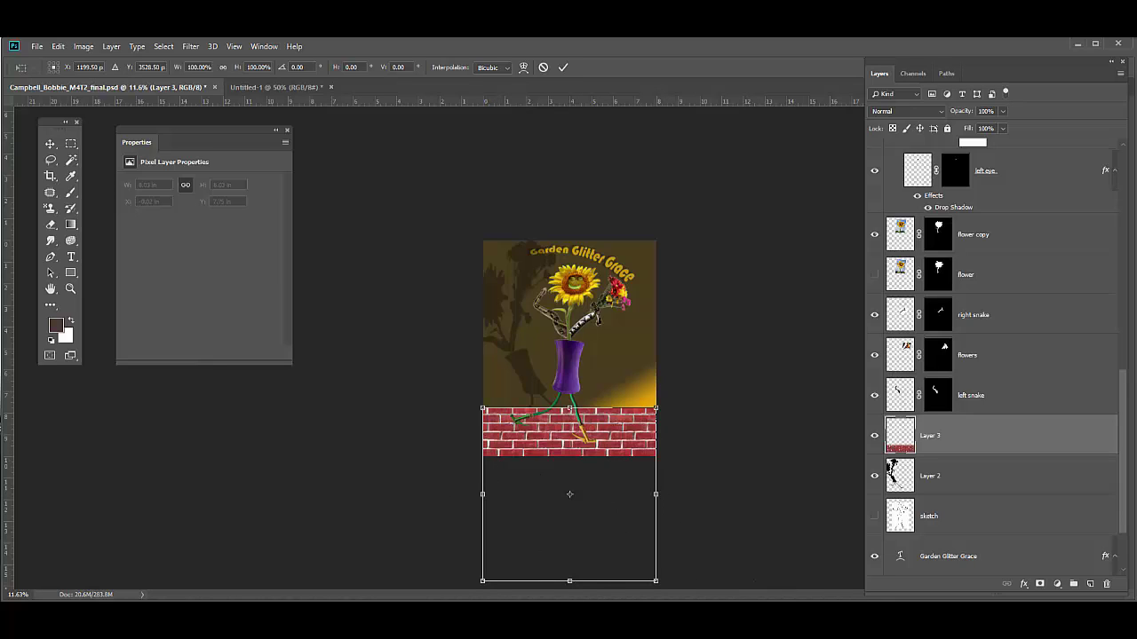
key(Return)
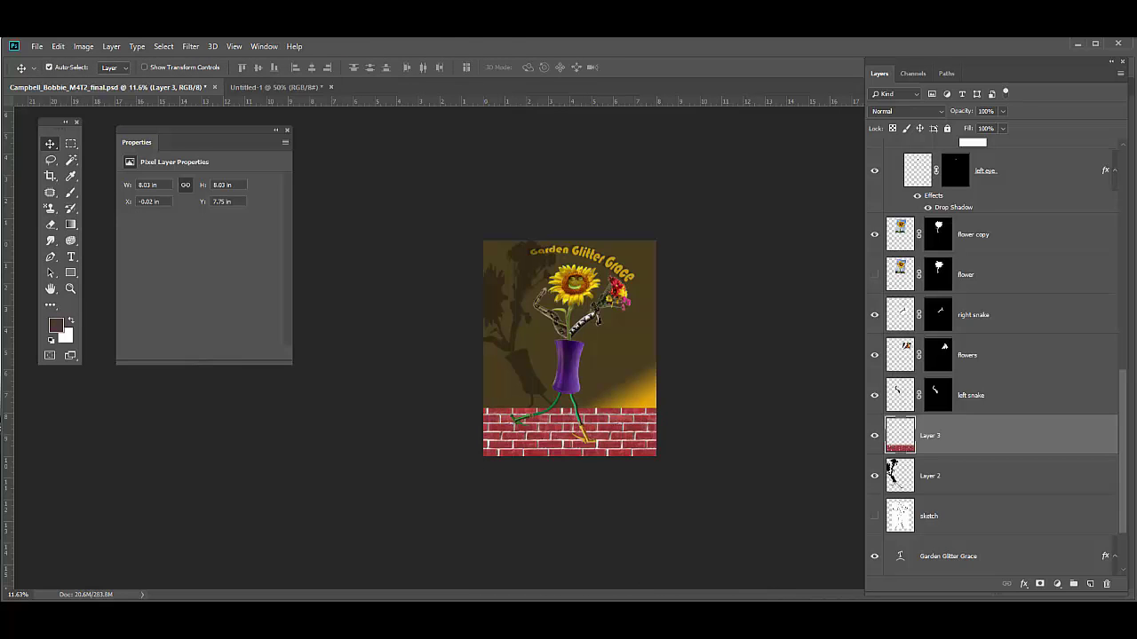
key(ctrl+a)
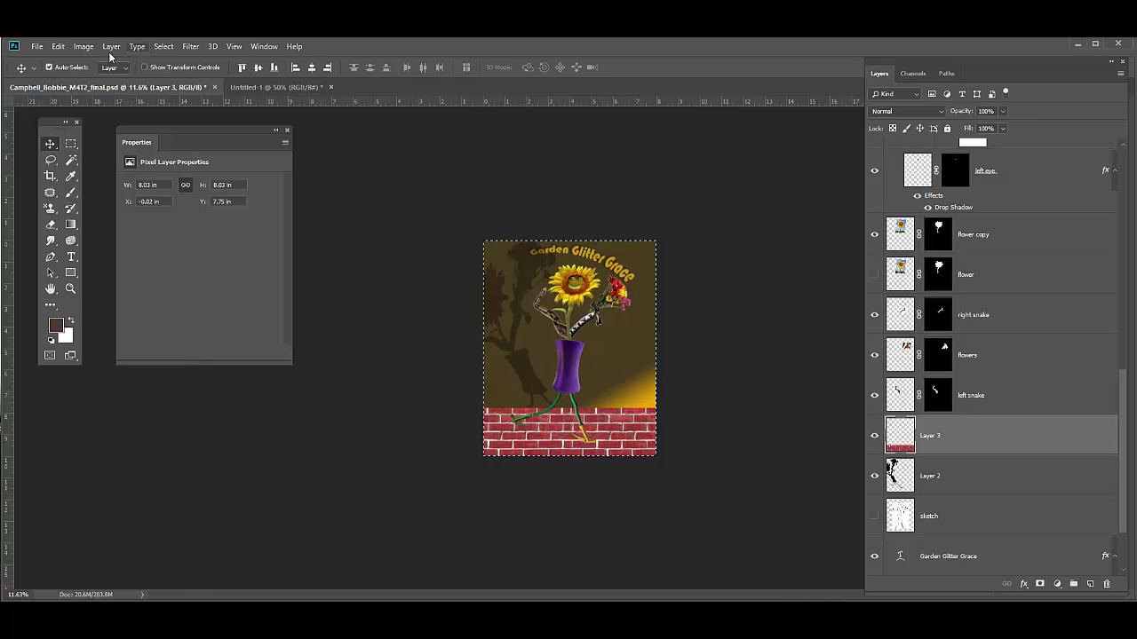
click(86, 48)
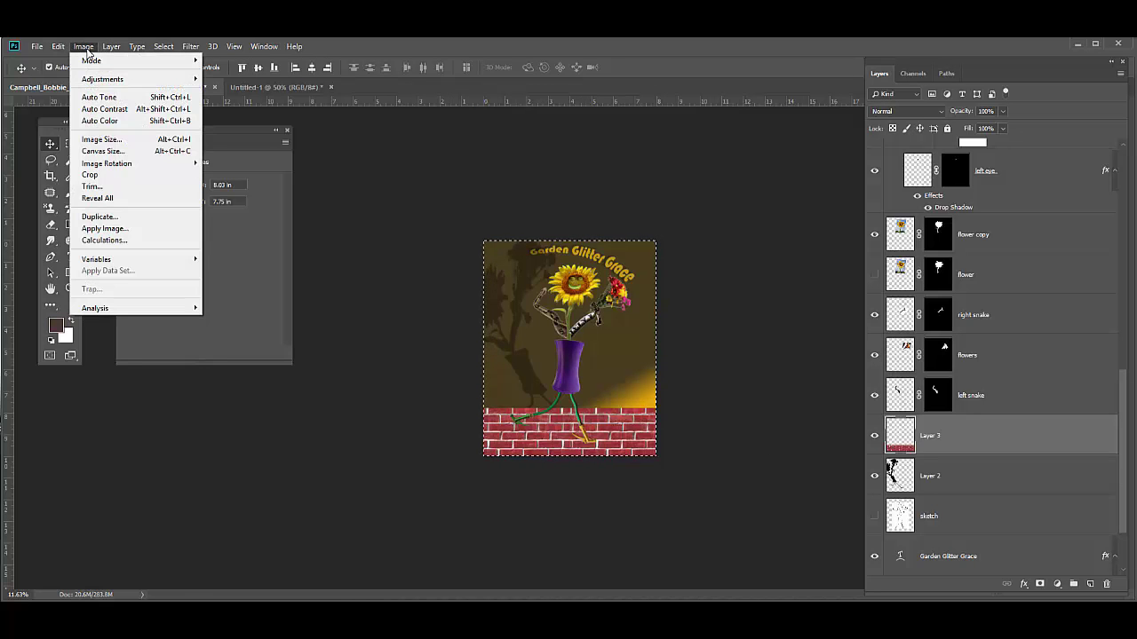
click(122, 175)
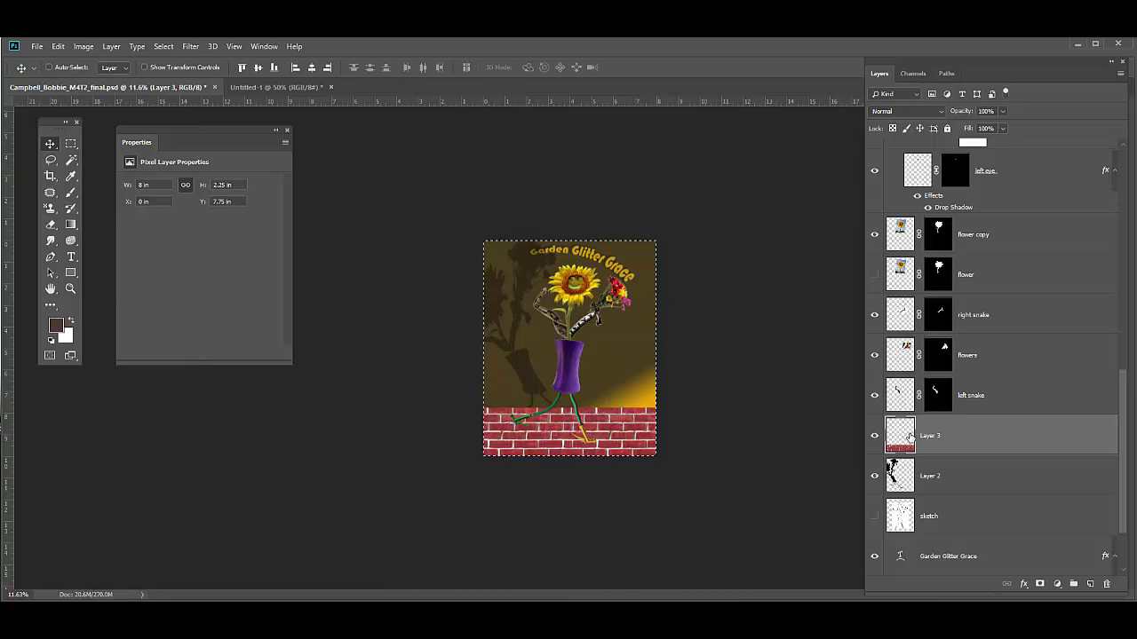
key(ctrl+d)
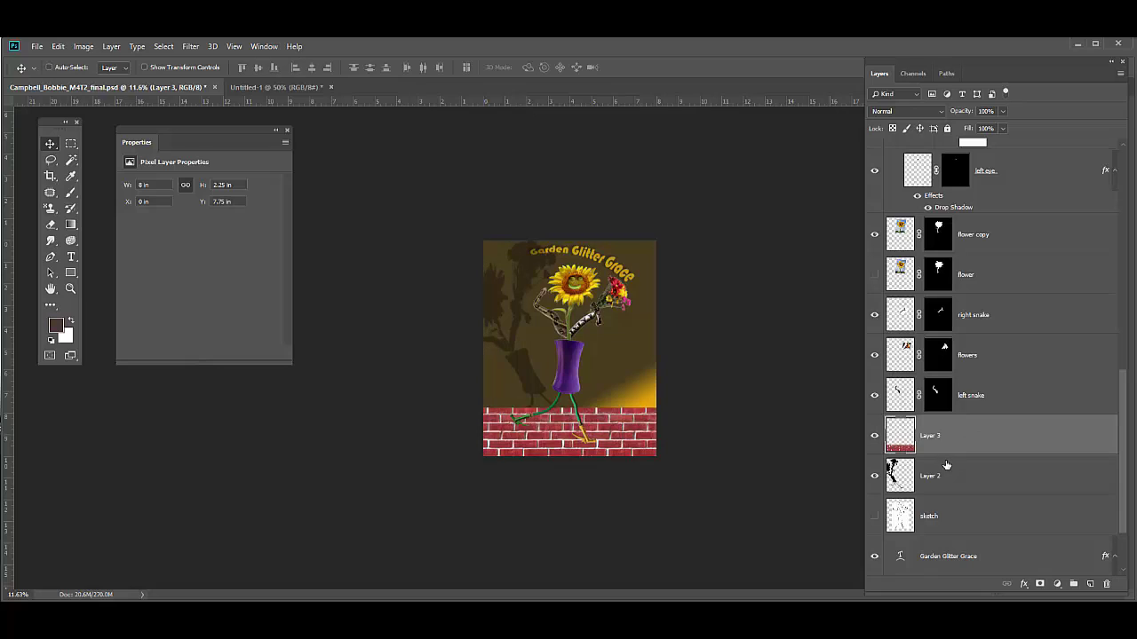
Try a symmetric Perspective transform on the brick layer, widening its lower edge beyond both sides of the canvas to a width of 160.33%.
key(ctrl+t)
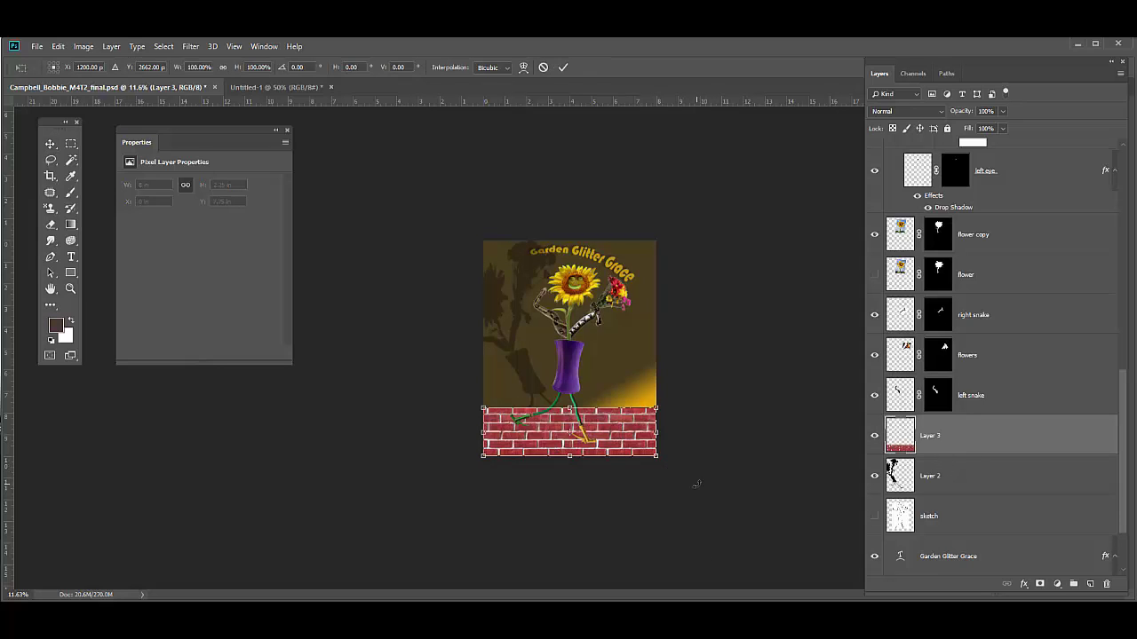
key(Return)
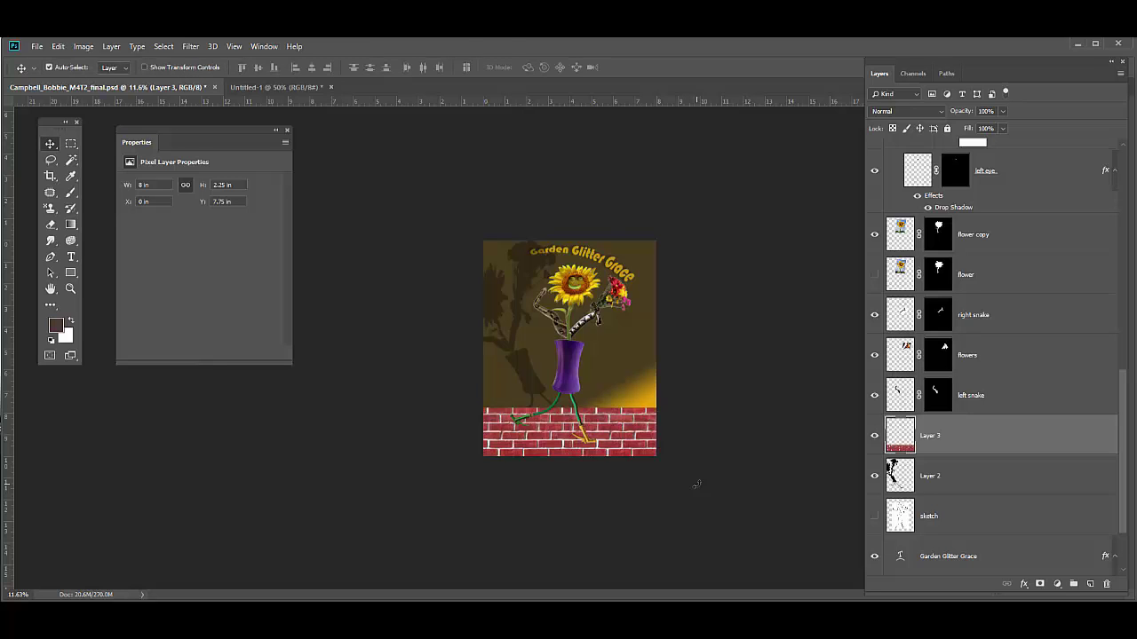
click(58, 46)
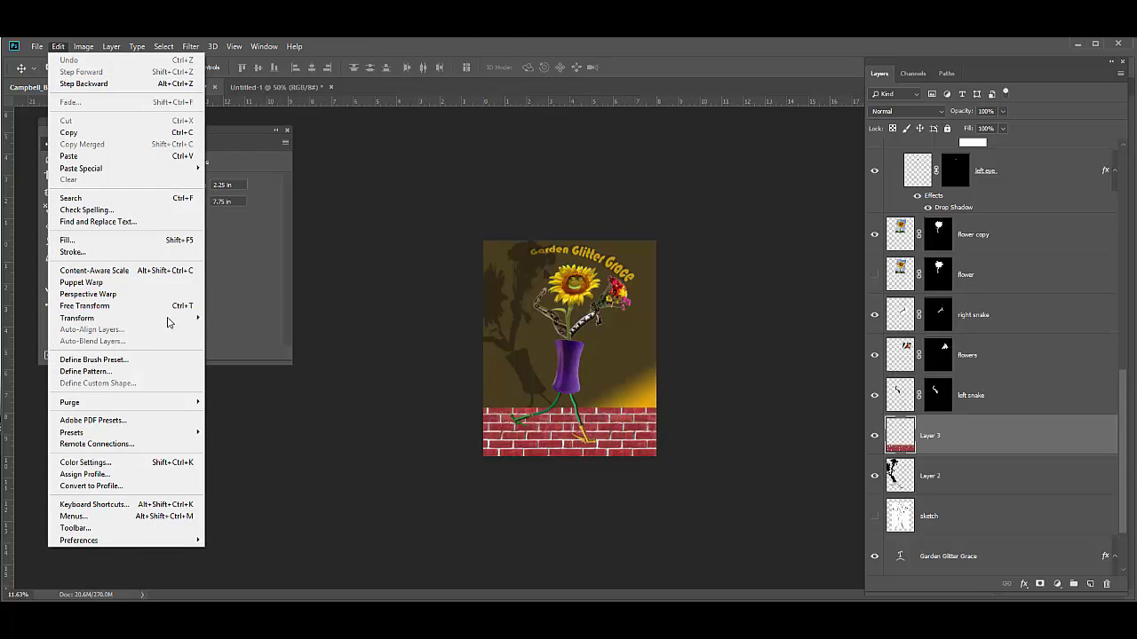
mouse_move(168, 318)
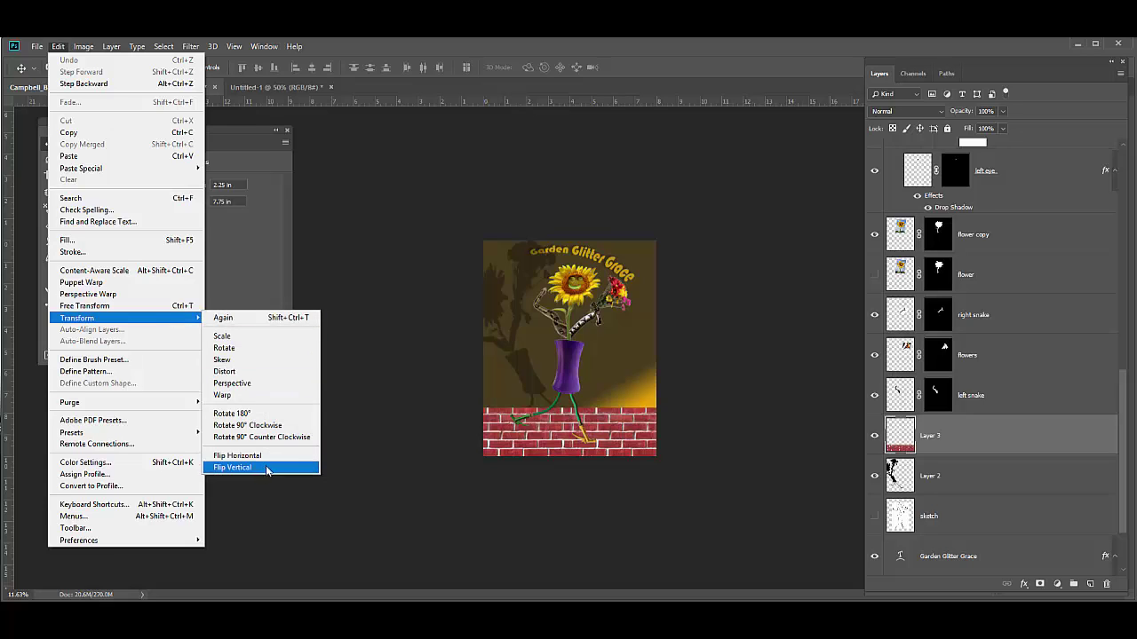
click(284, 384)
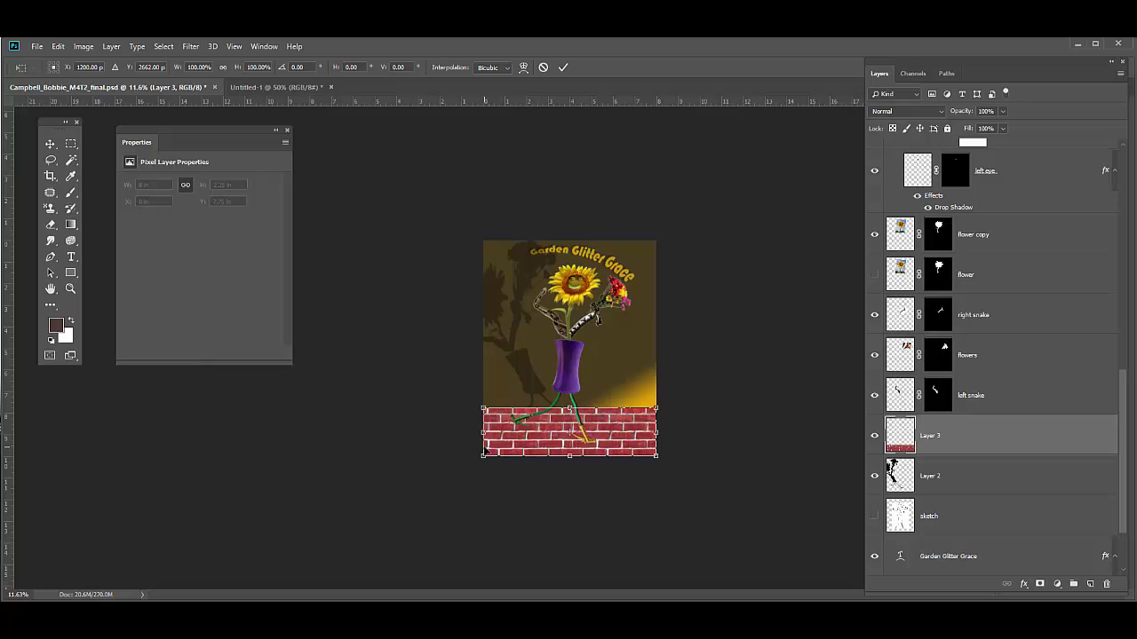
key(ctrl+plus)
key(ctrl+plus)
key(ctrl+plus)
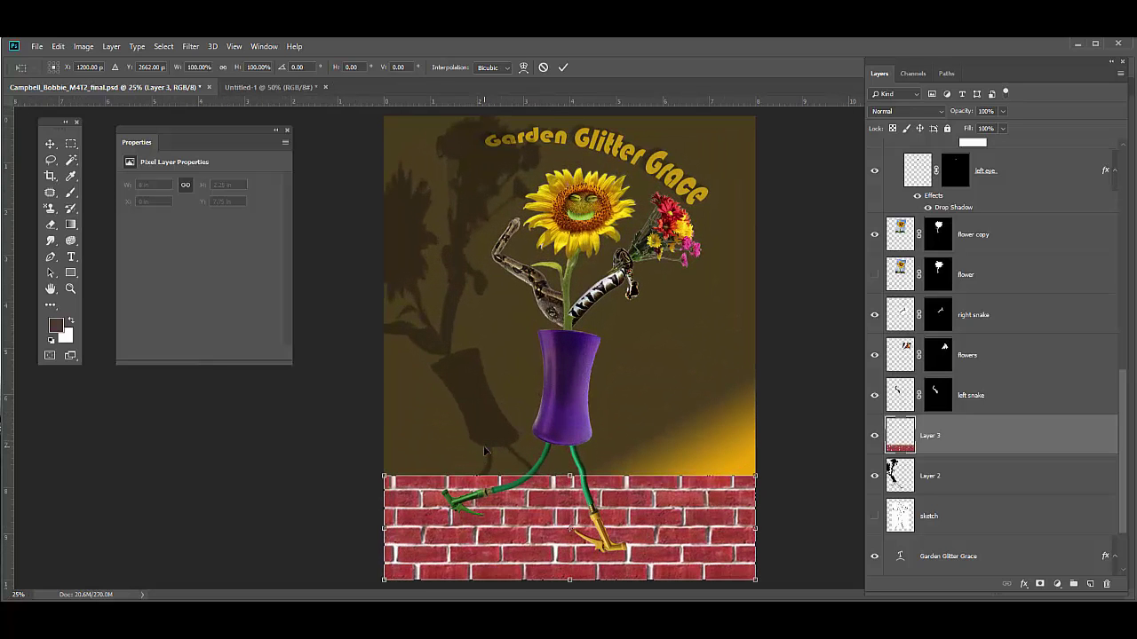
click(287, 131)
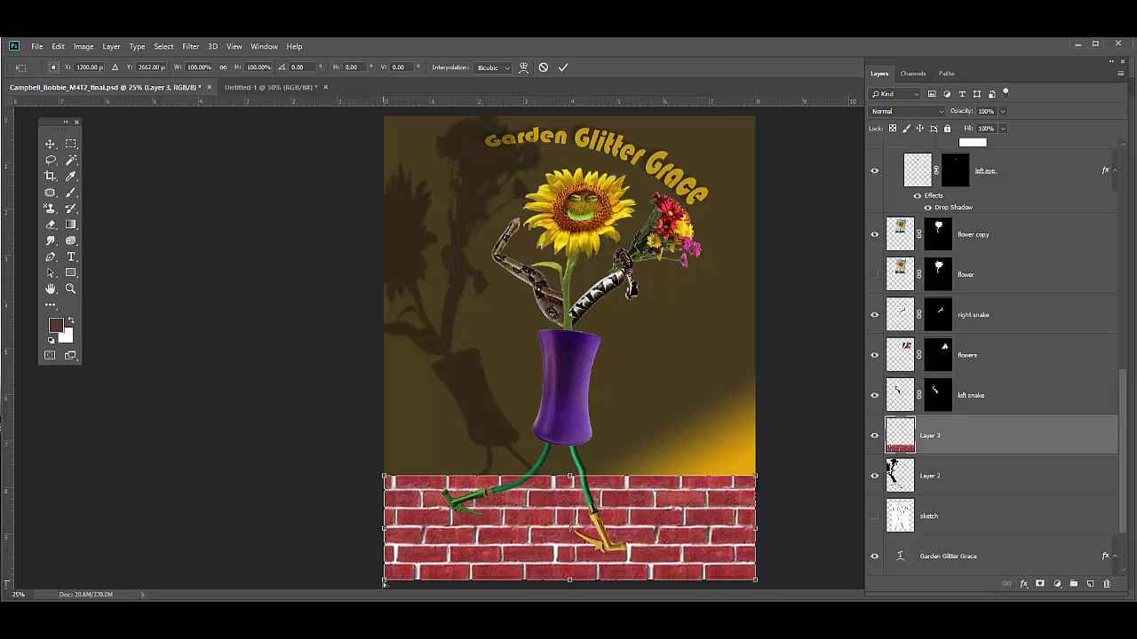
drag(384, 580, 272, 580)
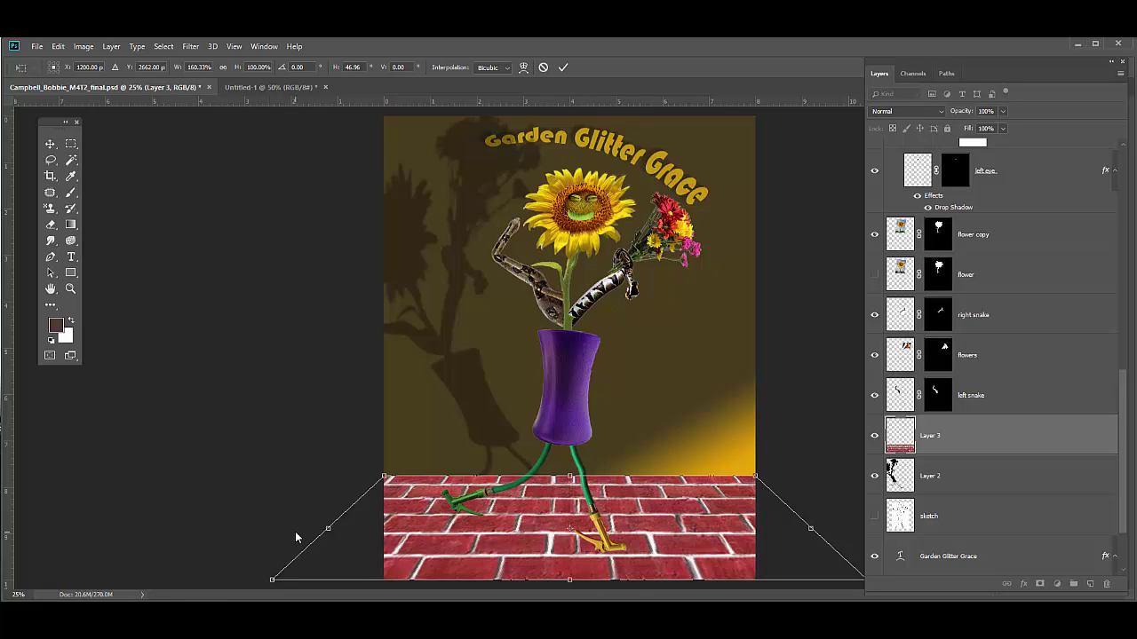
key(Return)
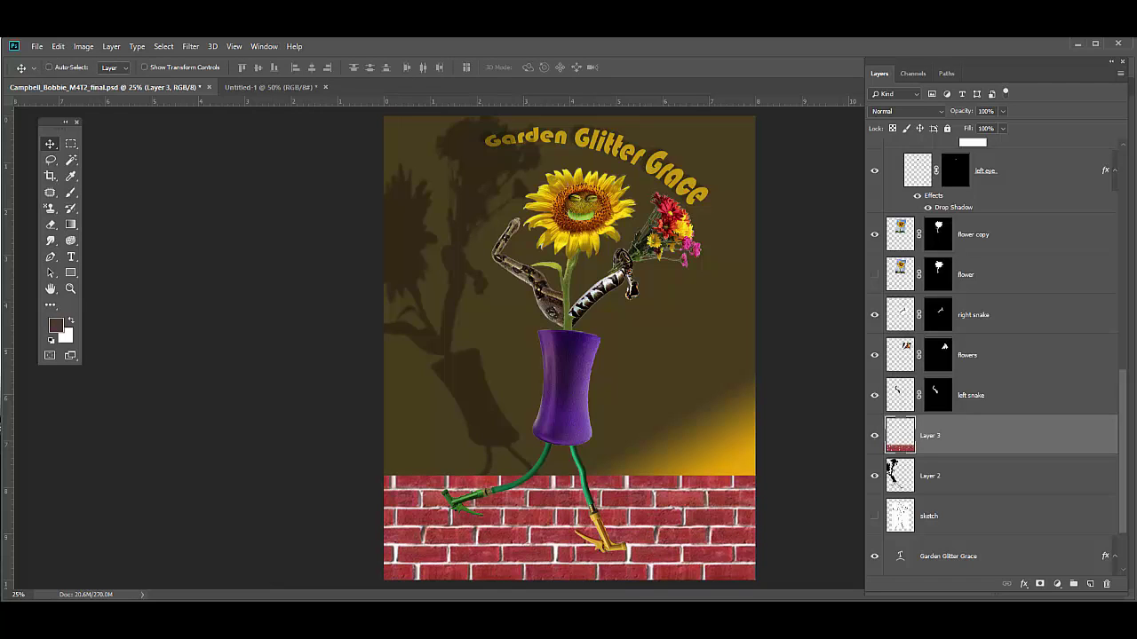
Distort the brick layer into a one-sided perspective floor, pulling its lower-right corner far outside the canvas to a width of 169.66%.
key(ctrl+t)
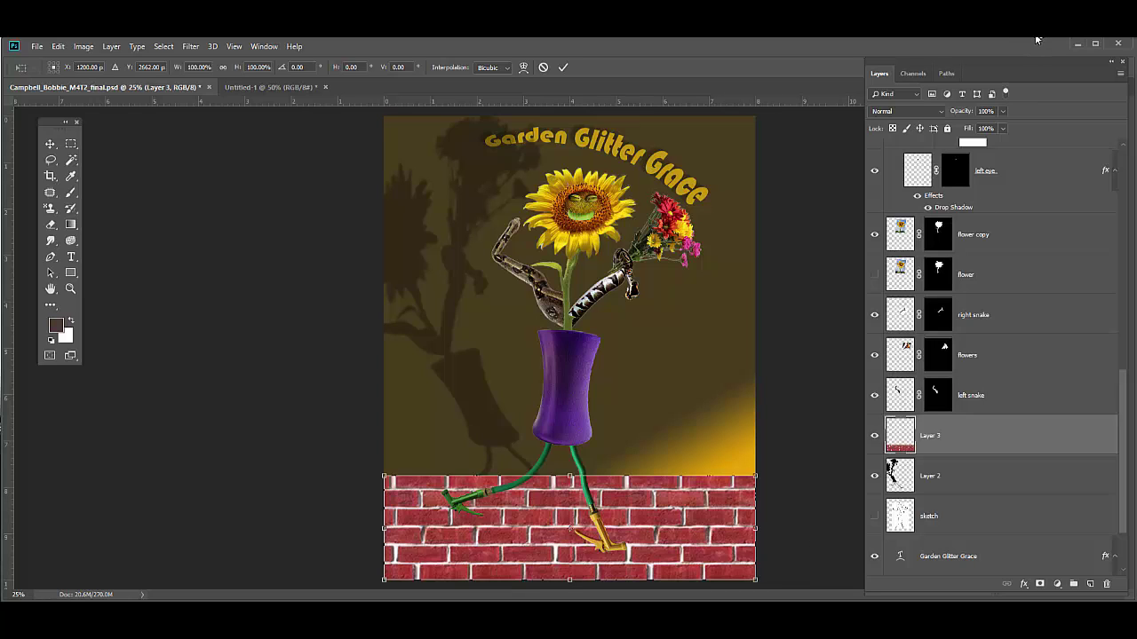
key(shift+Tab)
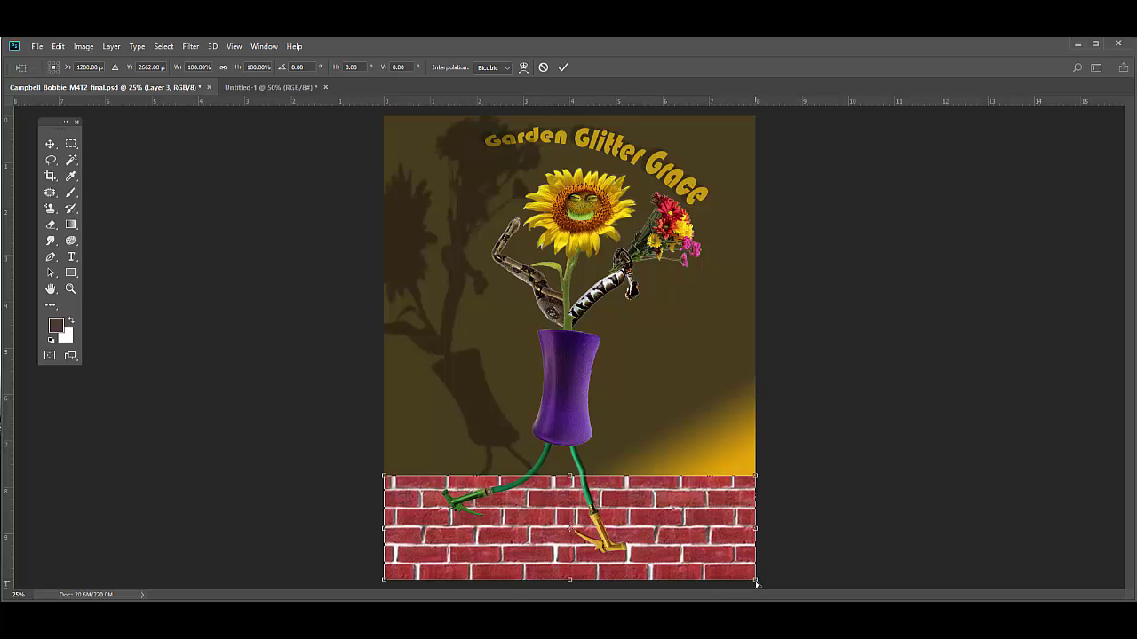
drag(756, 581, 775, 584)
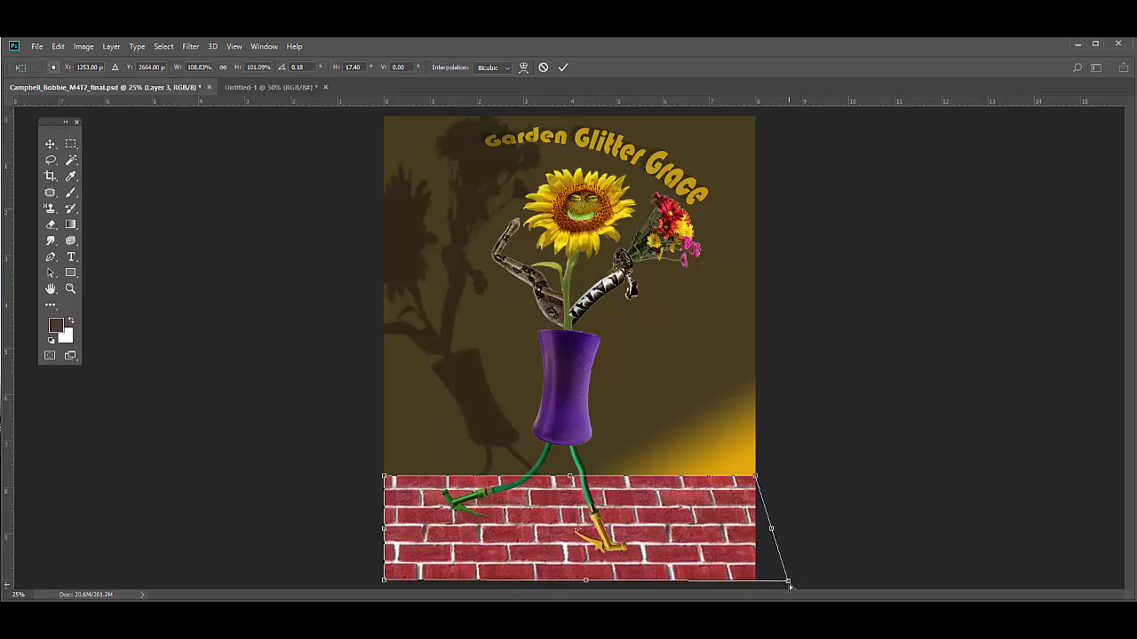
drag(789, 586, 1013, 584)
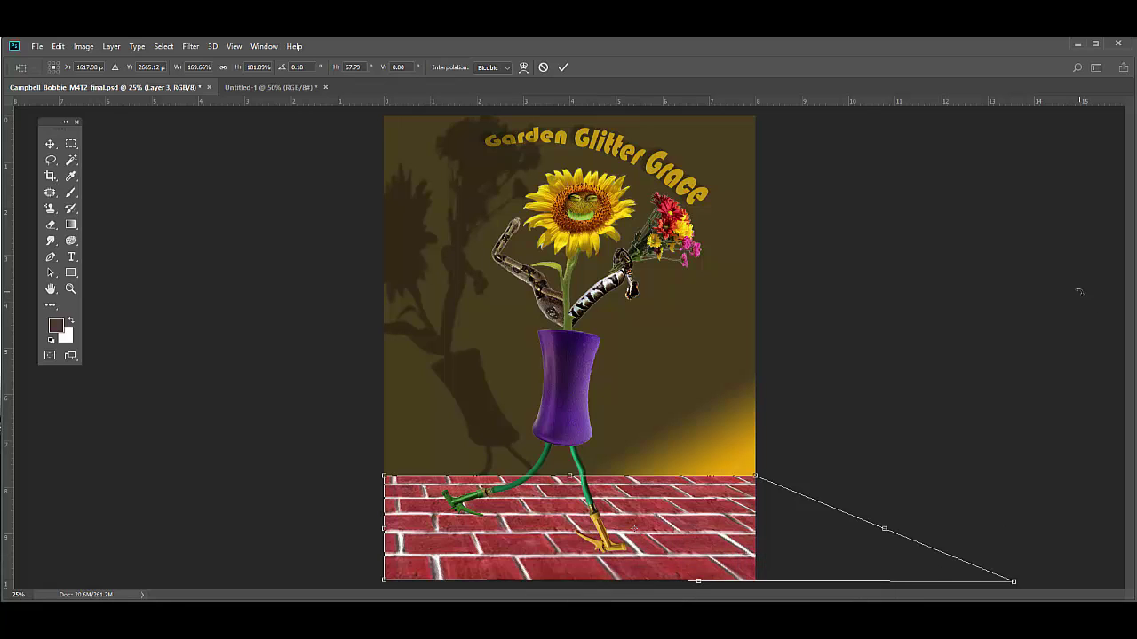
key(Return)
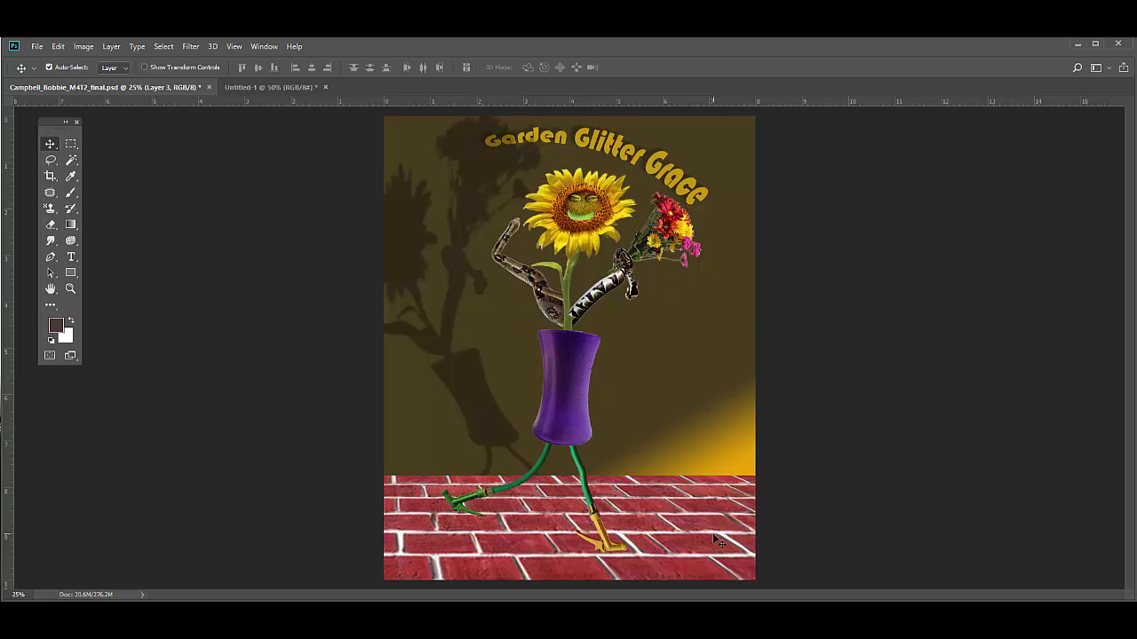
Show the layer list again and move the figure's shadow layer directly above the brick layer.
key(F7)
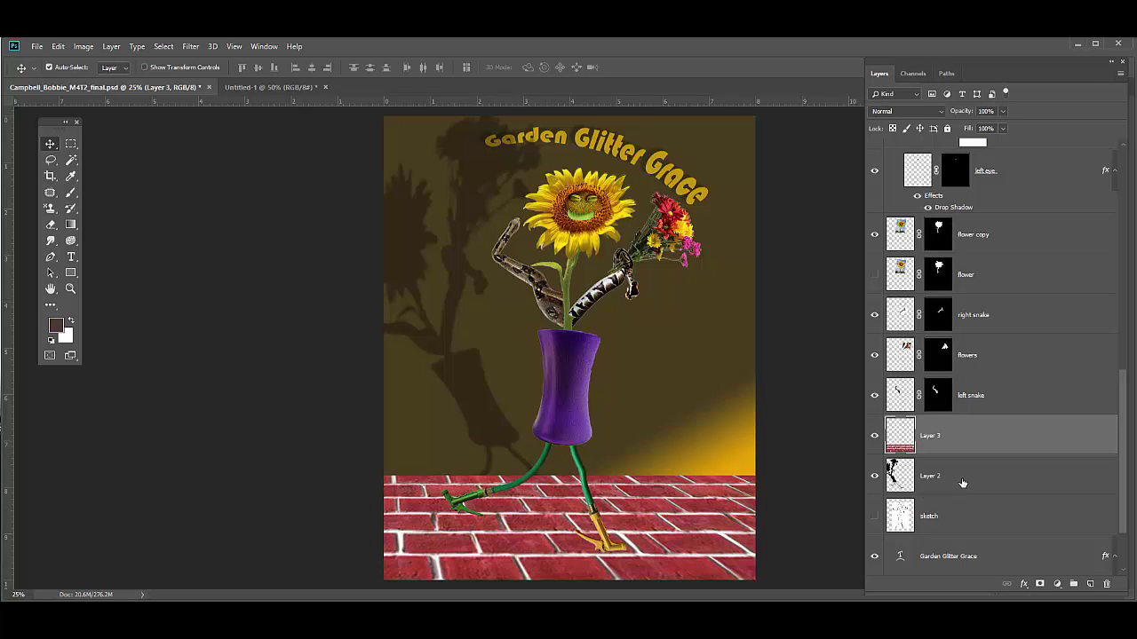
drag(963, 480, 975, 423)
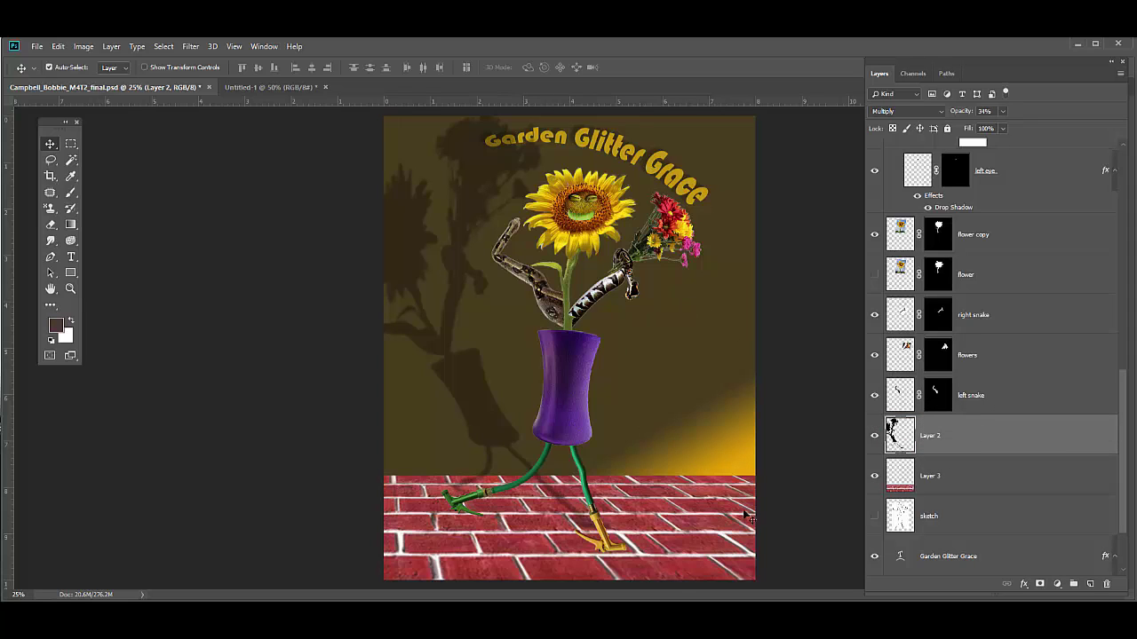
scroll(1032, 354, up, 1)
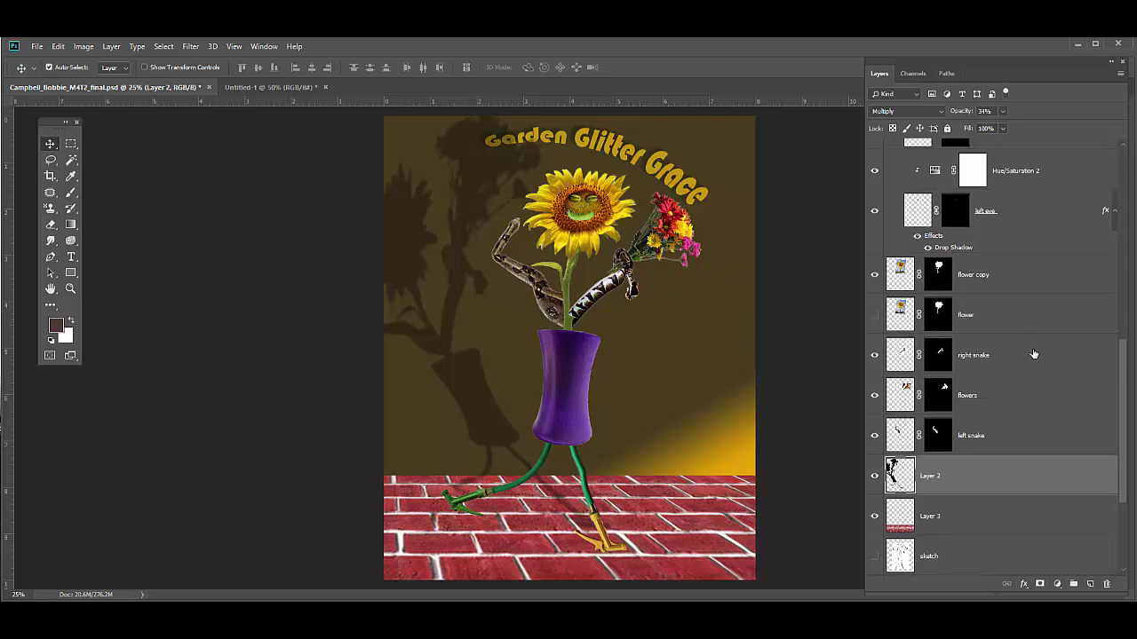
scroll(1033, 354, up, 3)
scroll(1032, 354, down, 6)
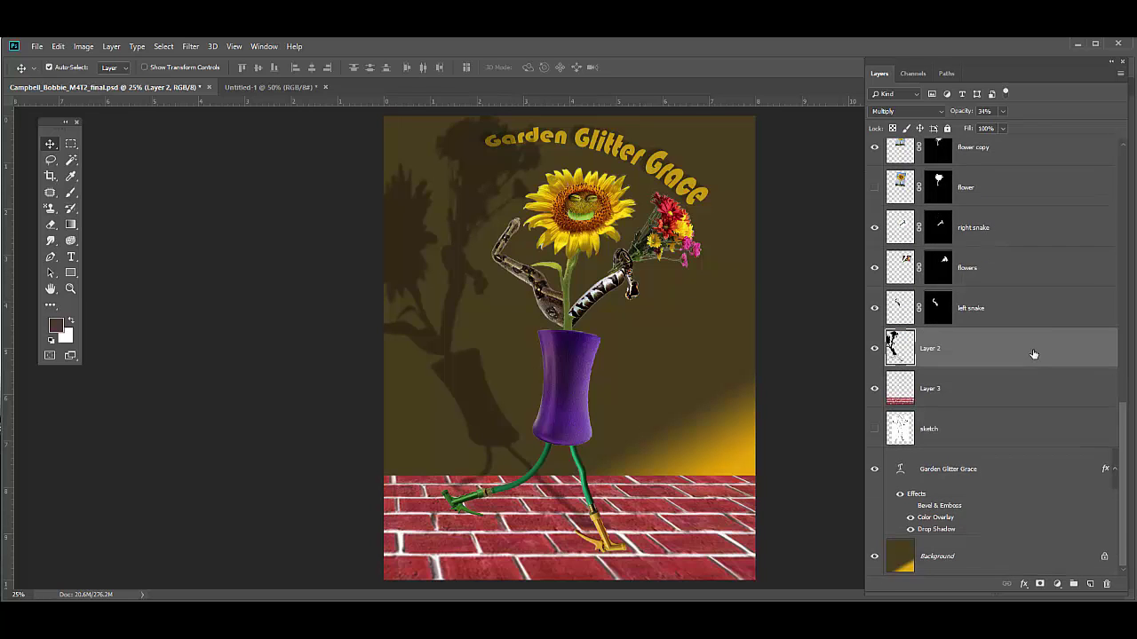